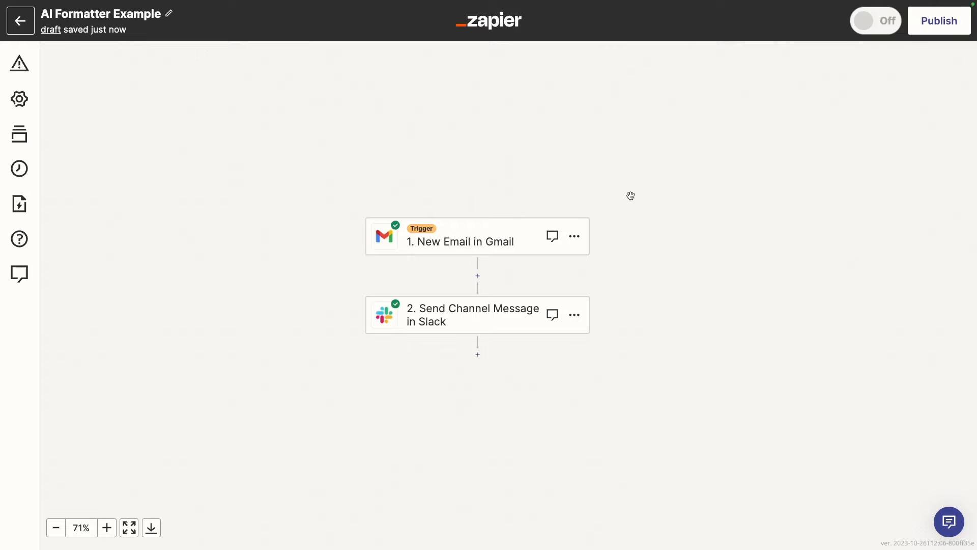
# Review the settings of the New Email in Gmail trigger, including its account and mailbox label
pyautogui.click(471, 233)
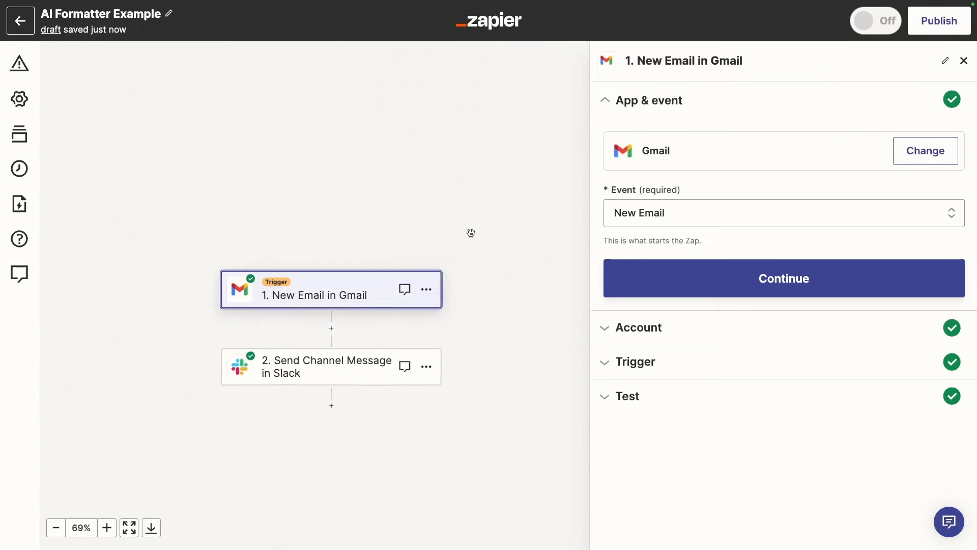
pyautogui.click(687, 328)
pyautogui.click(660, 347)
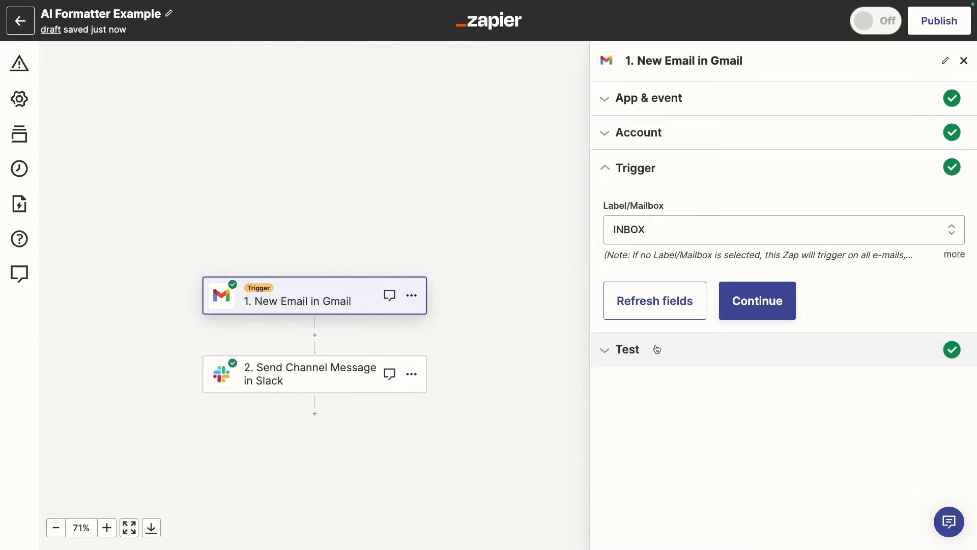
# Review the account and action settings of the Send Channel Message in Slack step, including its message text
pyautogui.click(301, 386)
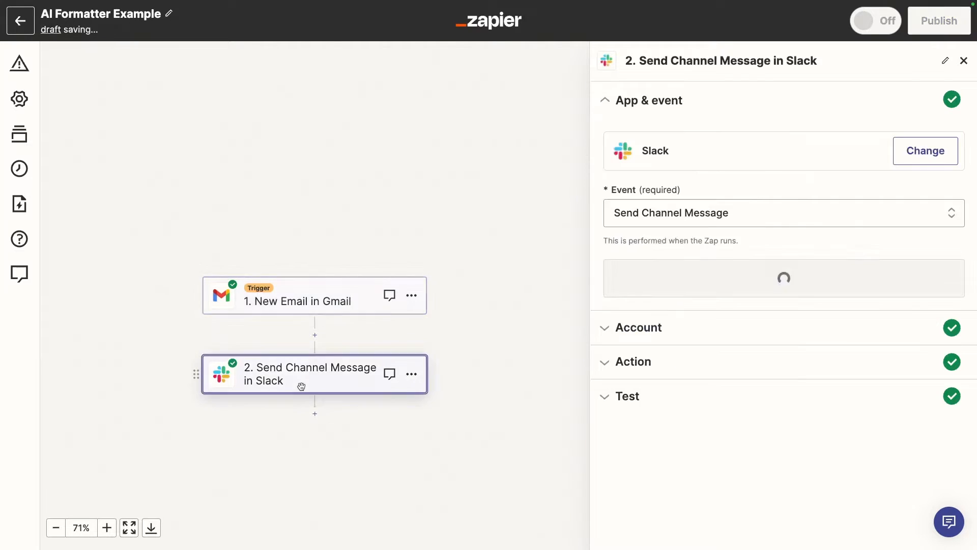
pyautogui.click(621, 340)
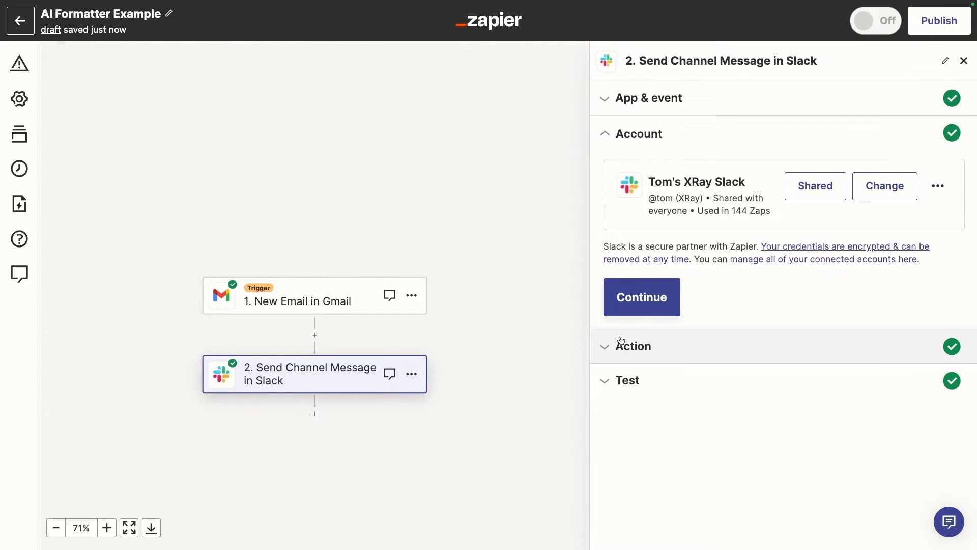
pyautogui.click(621, 342)
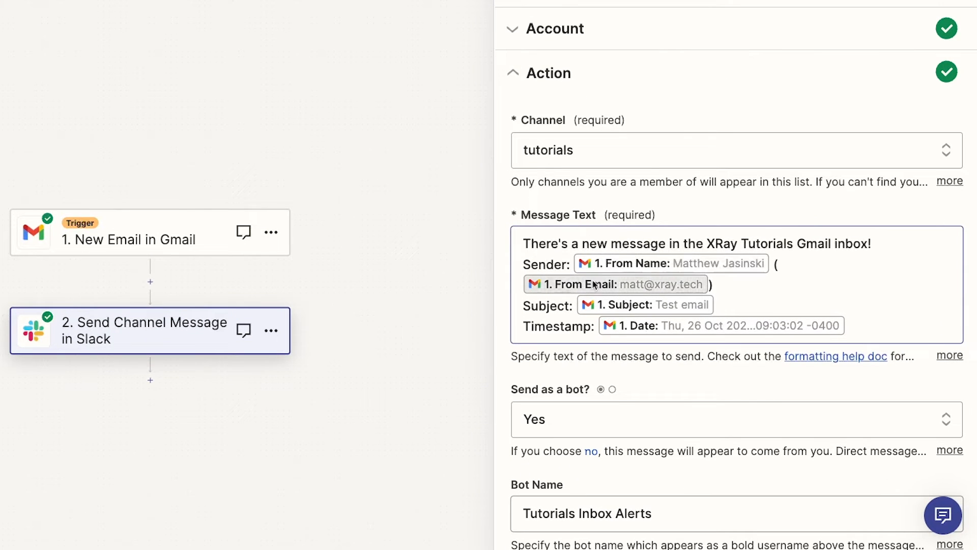
# Create an AI Formatter step for the Gmail Date field, prompted "Change the format to use the full month name and 12 hour time (EST)"
pyautogui.click(645, 328)
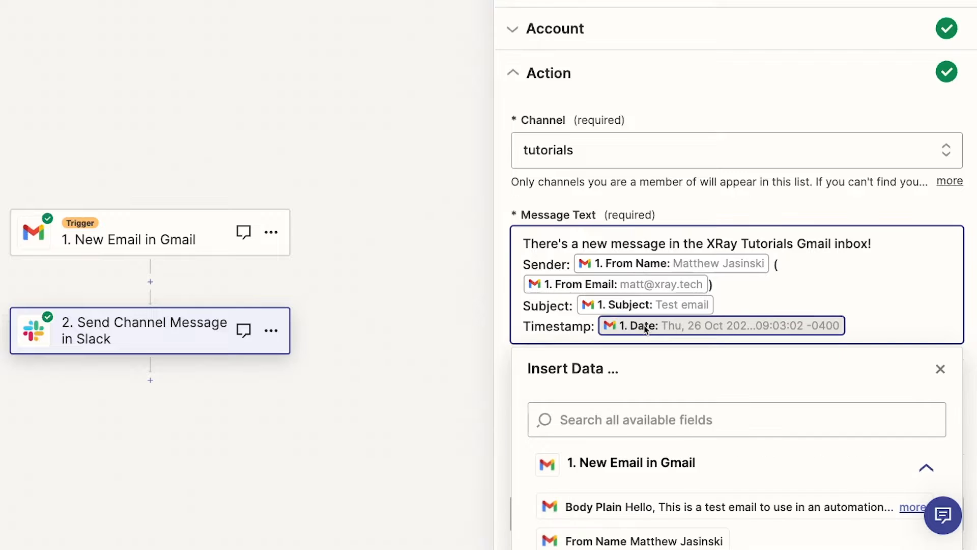
pyautogui.scroll(-5, 700, 310)
pyautogui.scroll(-2, 700, 310)
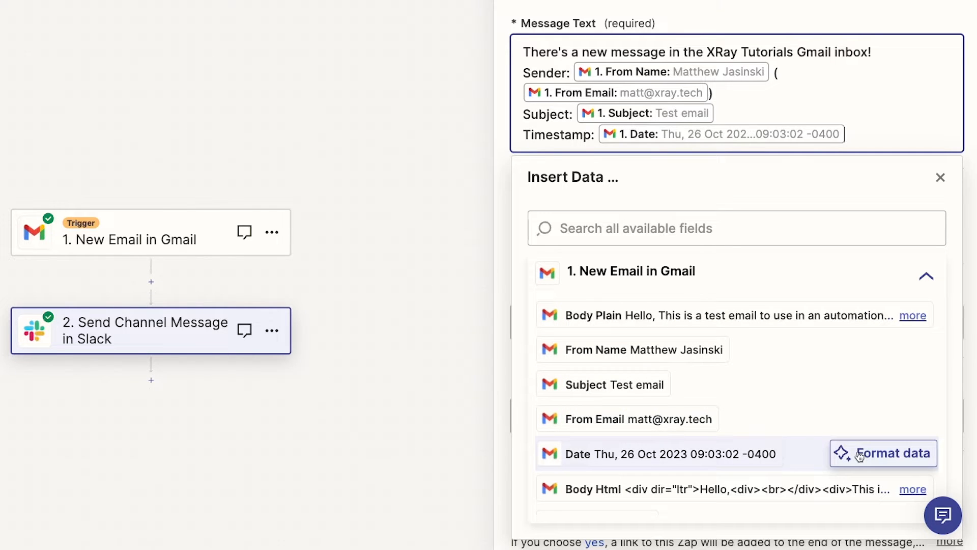
pyautogui.click(859, 456)
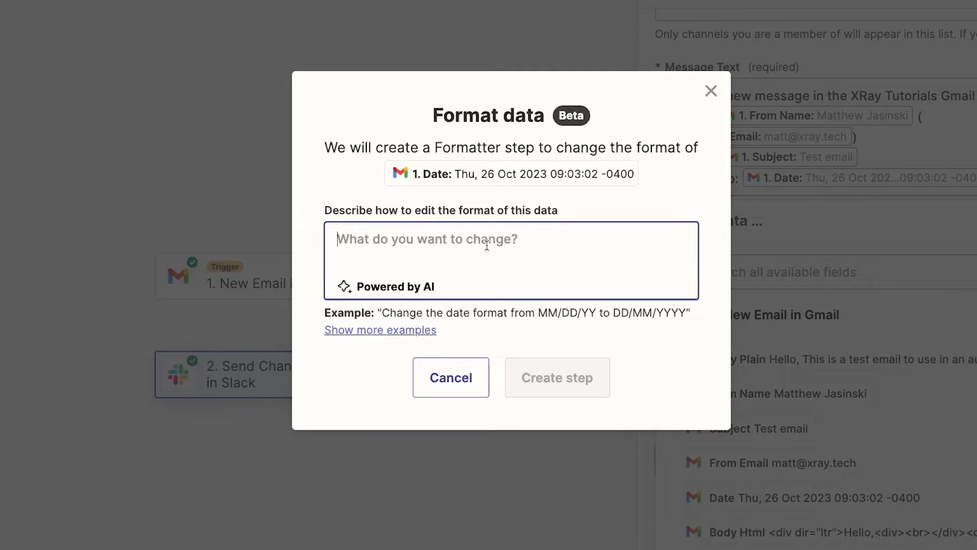
pyautogui.write('Change the format to use the full month name and 12 hour time (EST)')
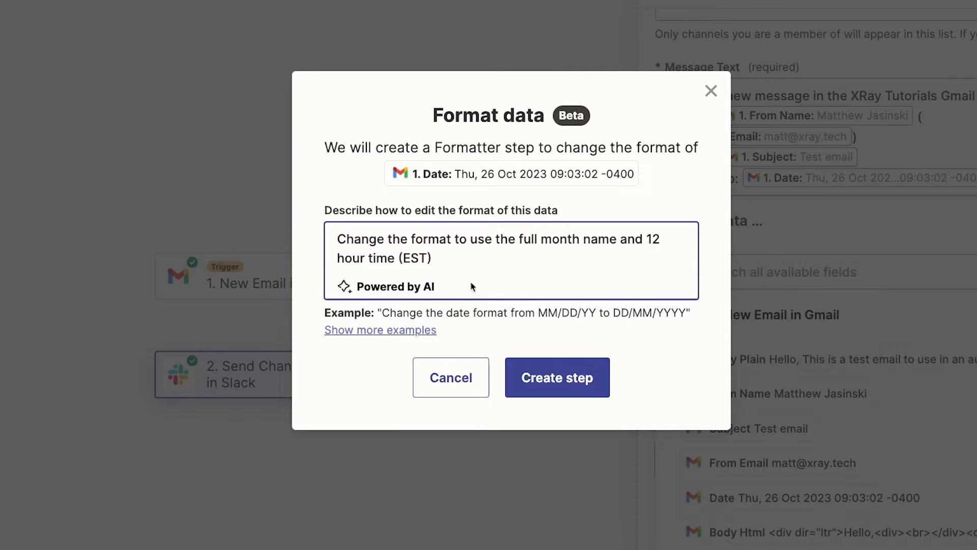
pyautogui.click(539, 372)
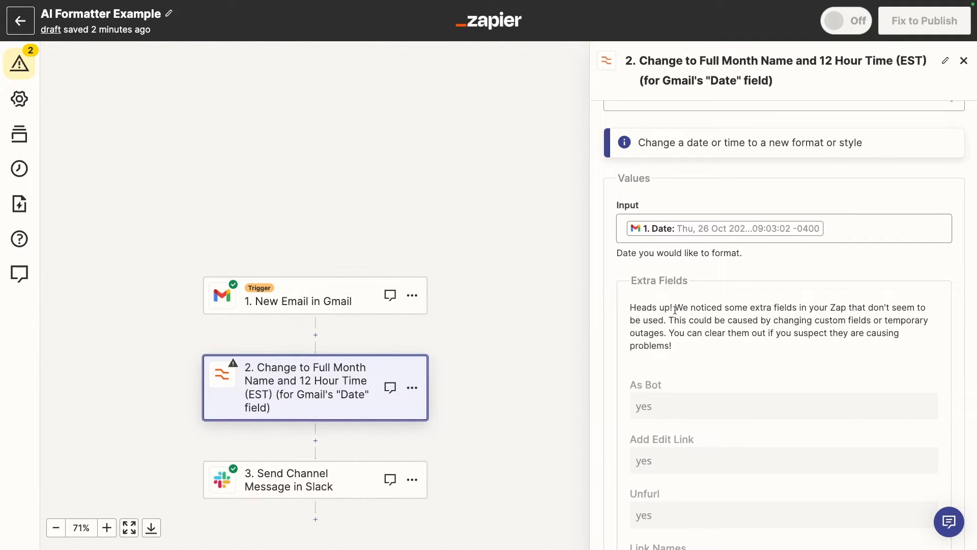
# Check the generated Formatter step's action settings and remove its unused extra fields
pyautogui.scroll(3, 689, 308)
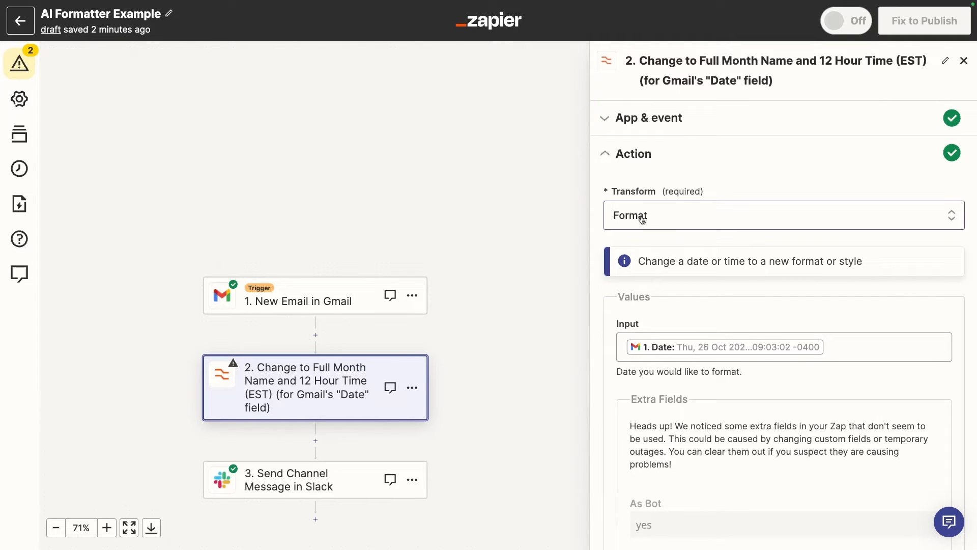
pyautogui.scroll(-2, 641, 218)
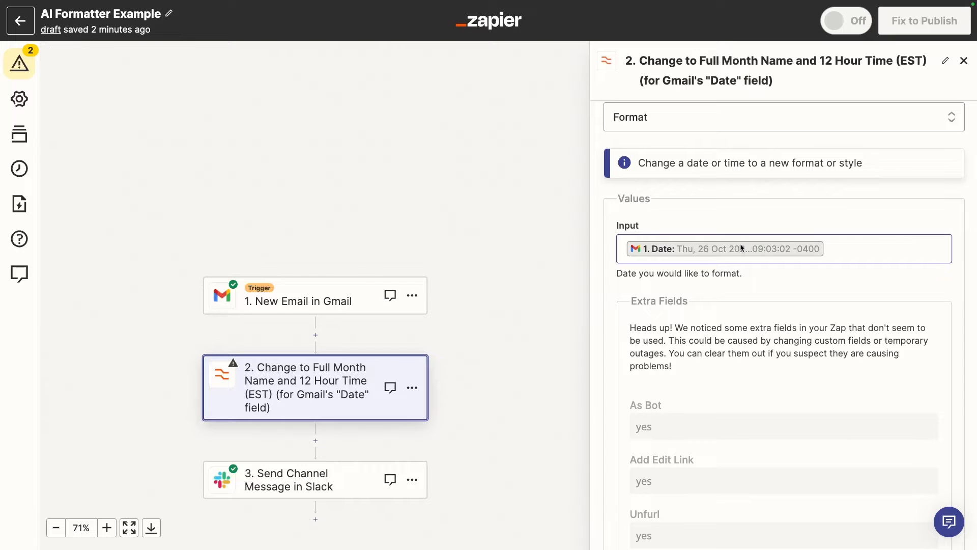
pyautogui.scroll(-6, 741, 248)
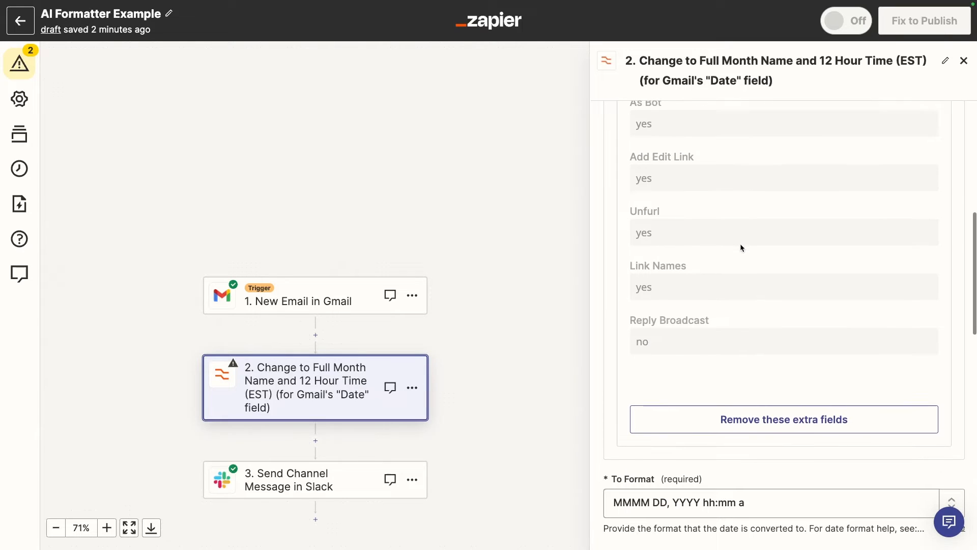
pyautogui.scroll(2, 741, 246)
pyautogui.scroll(2, 741, 244)
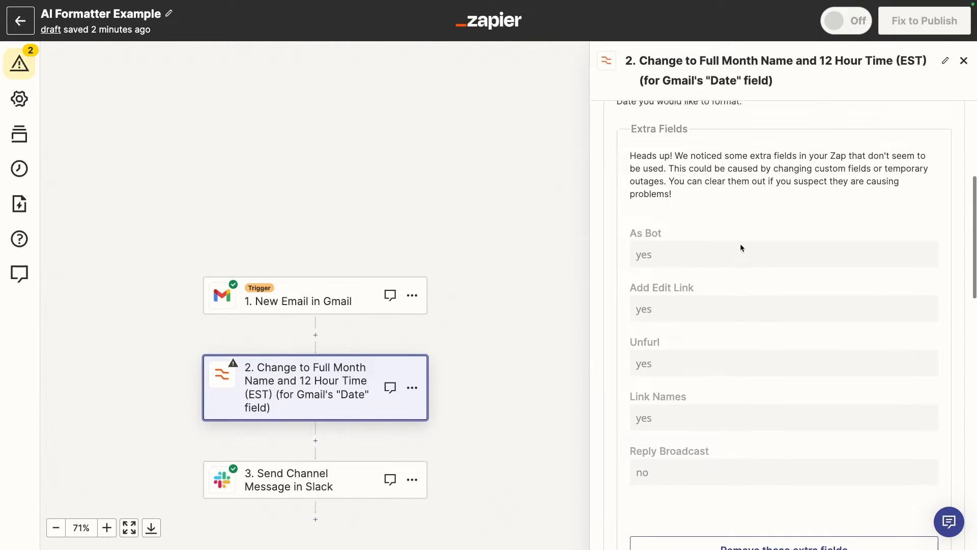
pyautogui.scroll(-4, 741, 245)
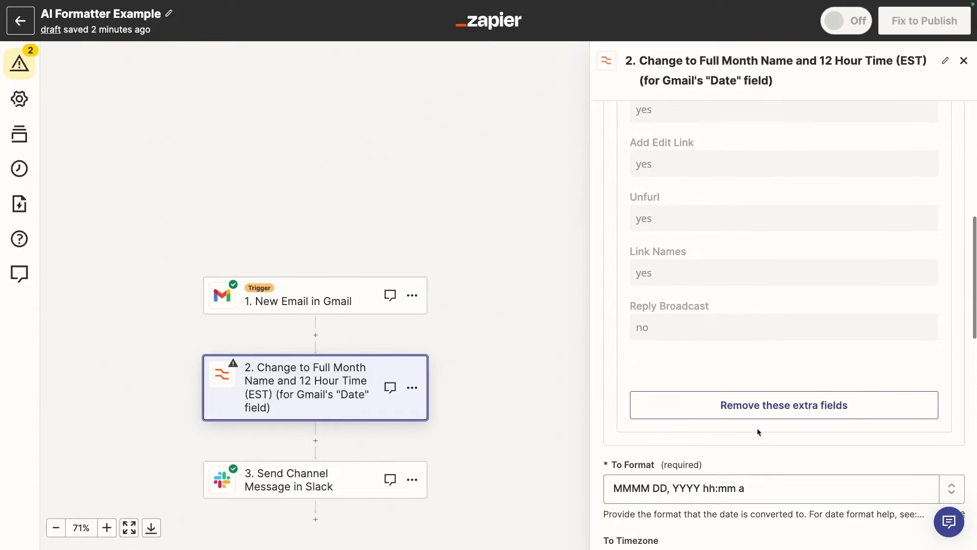
pyautogui.click(771, 410)
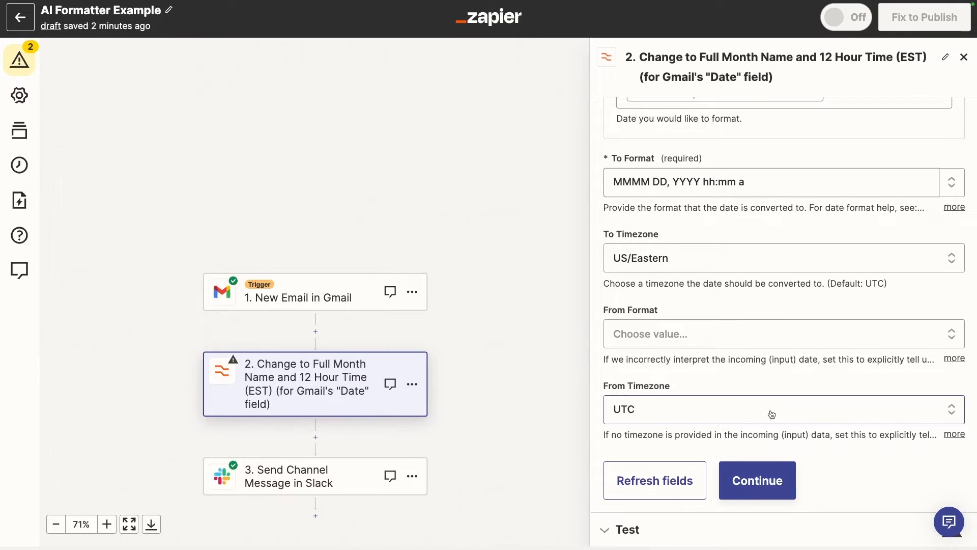
# Review the Formatter step's input, date format and timezone settings, and run a test of the step
pyautogui.scroll(1, 772, 414)
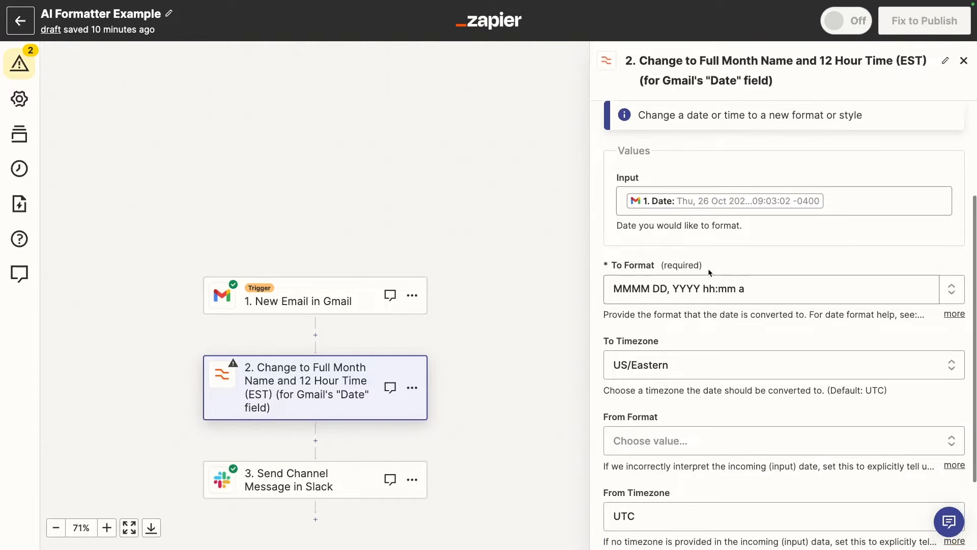
pyautogui.scroll(1, 674, 209)
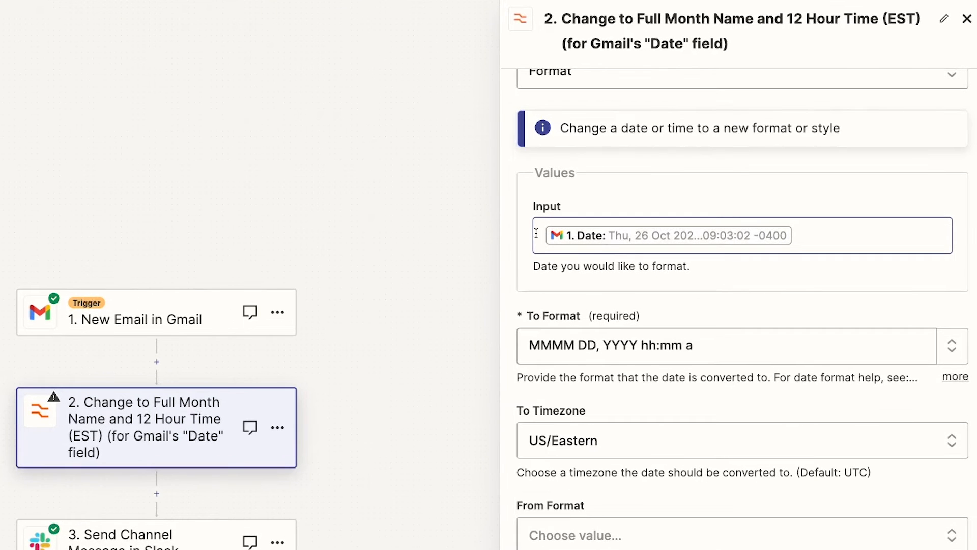
pyautogui.scroll(-2, 647, 279)
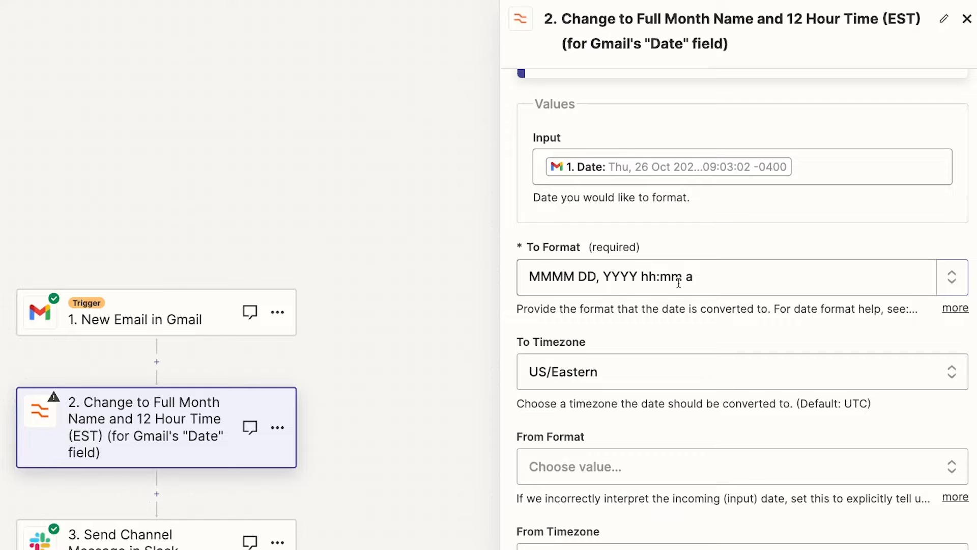
pyautogui.scroll(-3, 682, 282)
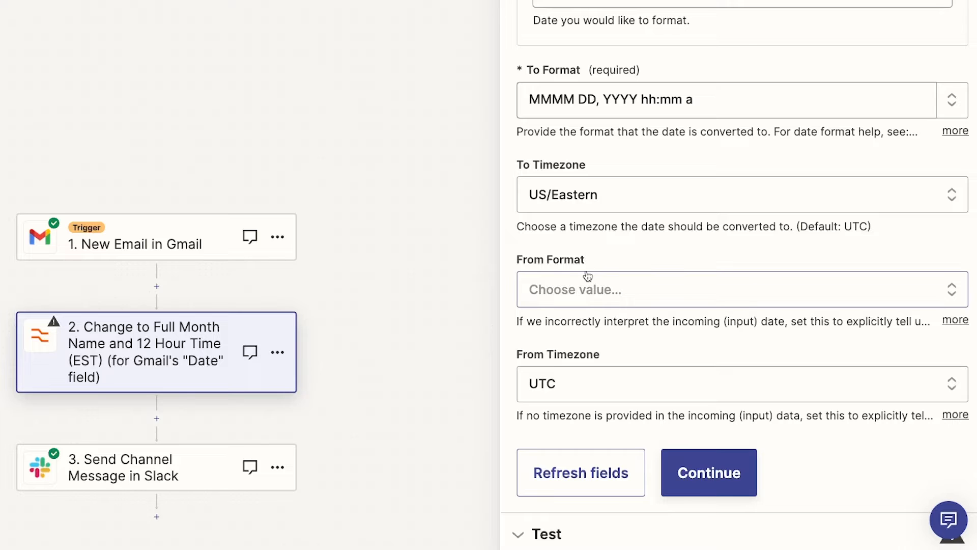
pyautogui.click(745, 492)
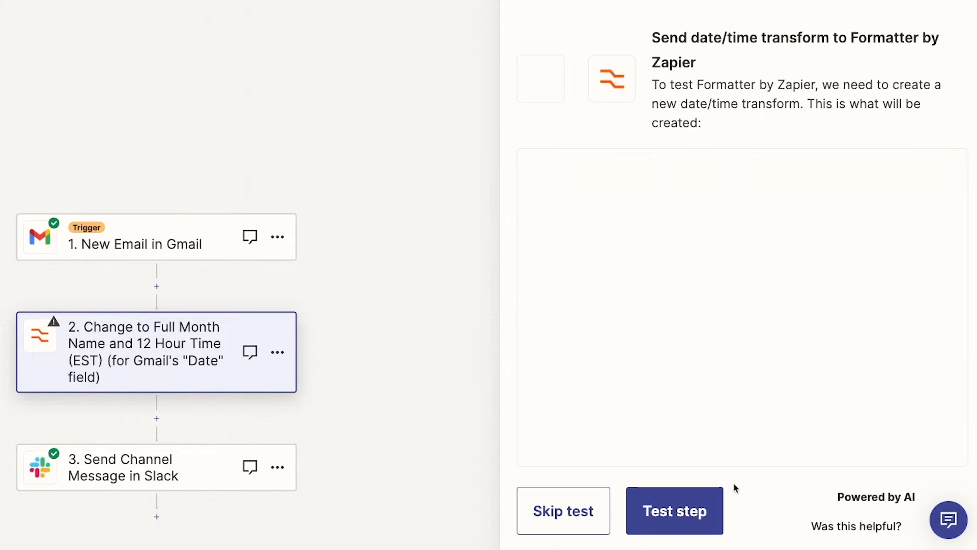
pyautogui.click(675, 509)
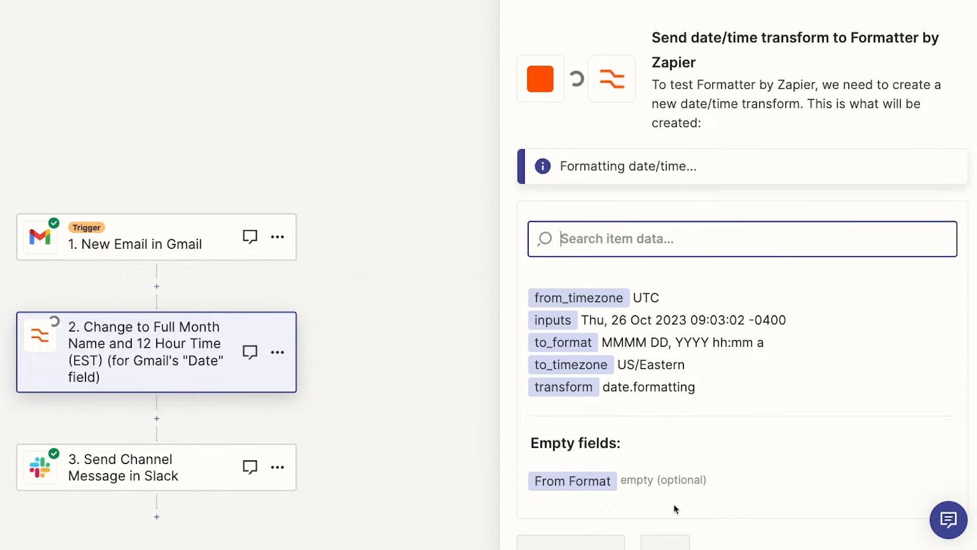
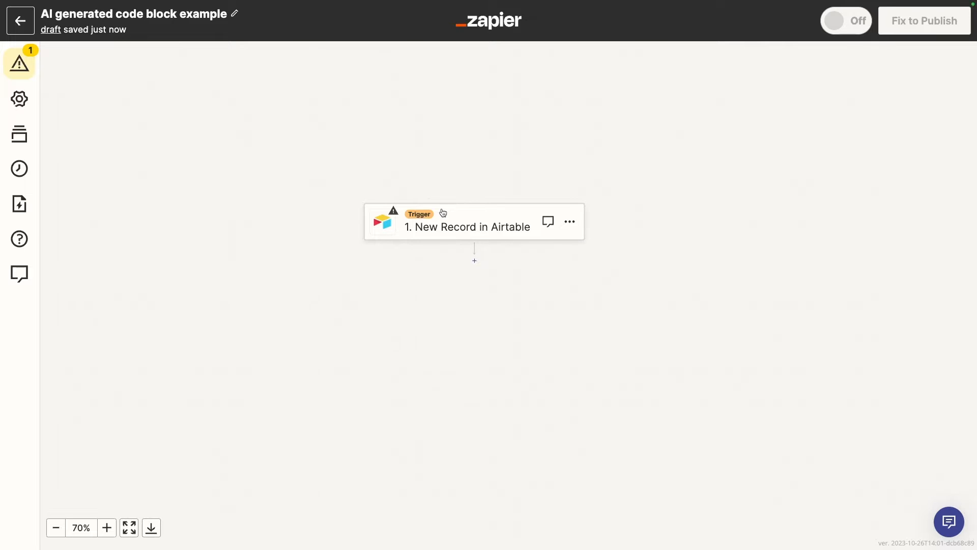
# In the AI generated code block example Zap, continue the New Record in Airtable trigger with Record B as test data
pyautogui.click(474, 226)
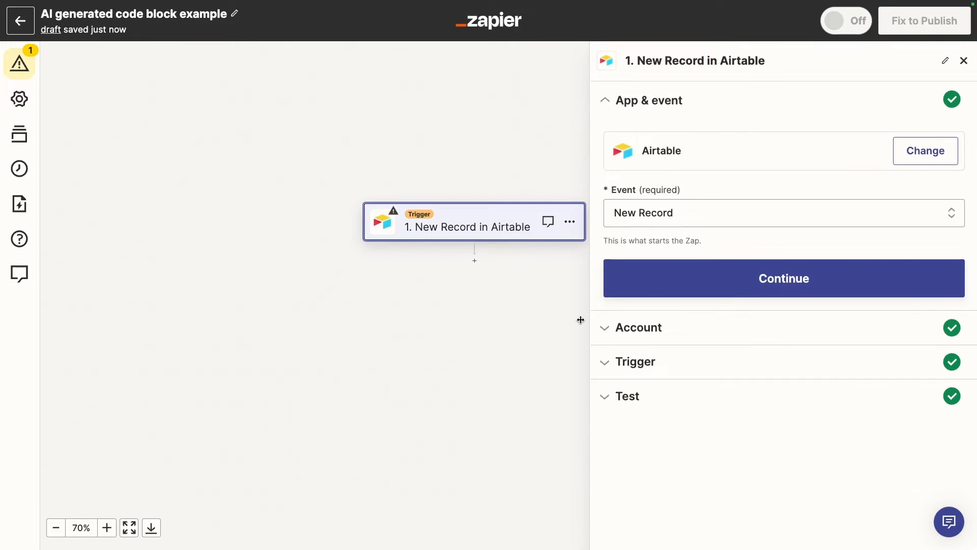
pyautogui.click(632, 398)
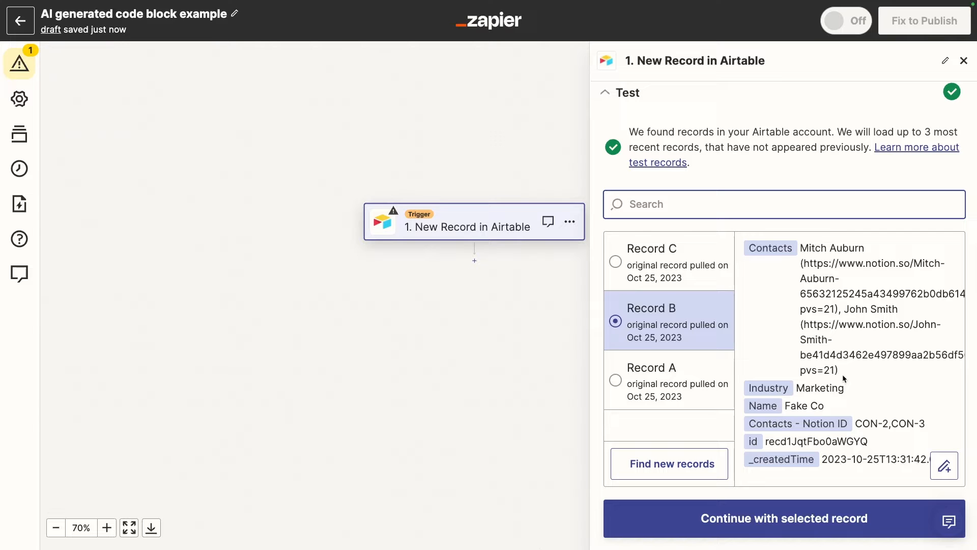
pyautogui.click(781, 519)
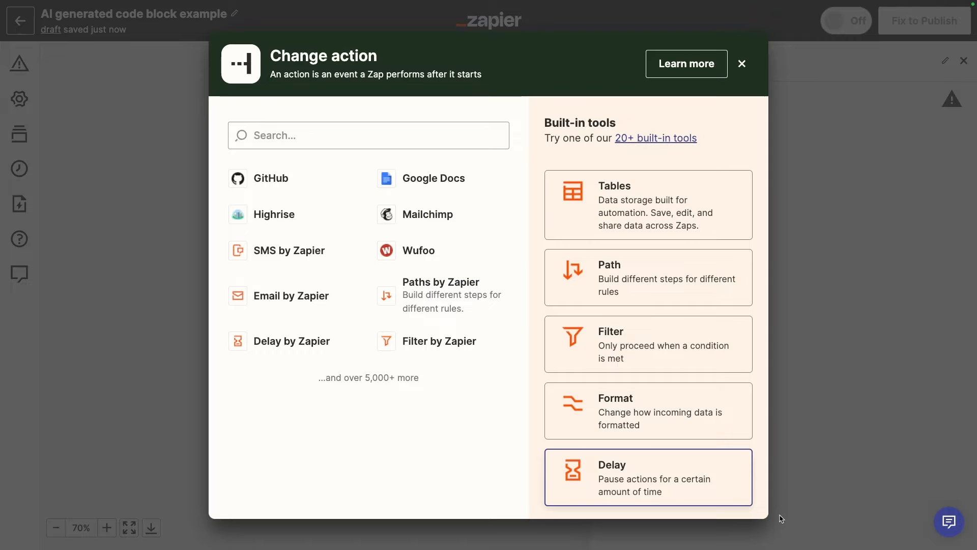
# Add a Code by Zapier action after the Airtable trigger with Run Python as its event, and continue to its action settings
pyautogui.click(383, 135)
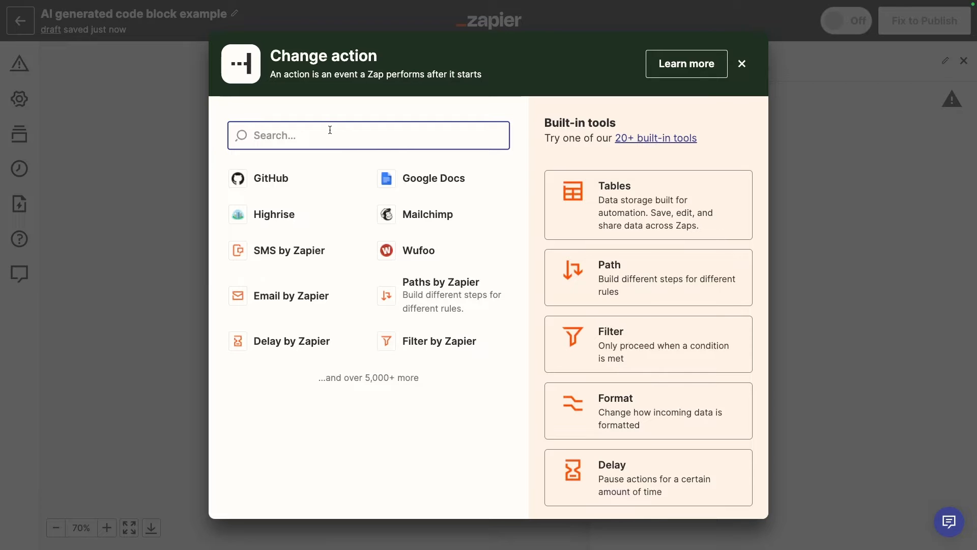
pyautogui.write('code')
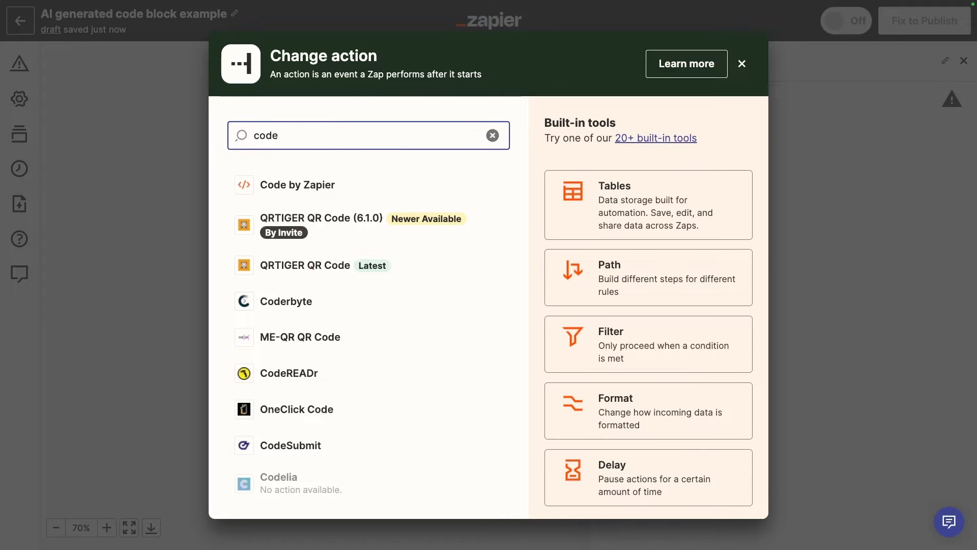
pyautogui.click(313, 194)
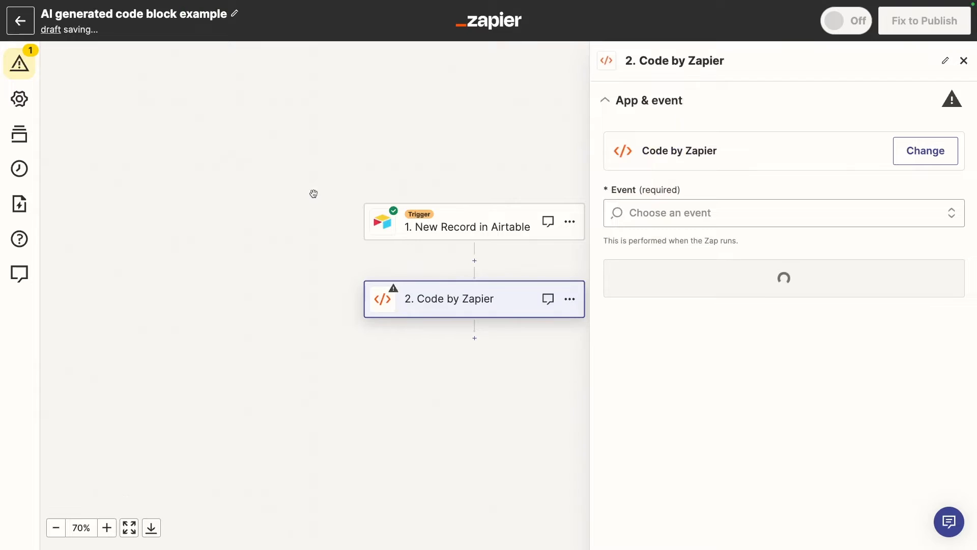
pyautogui.click(633, 212)
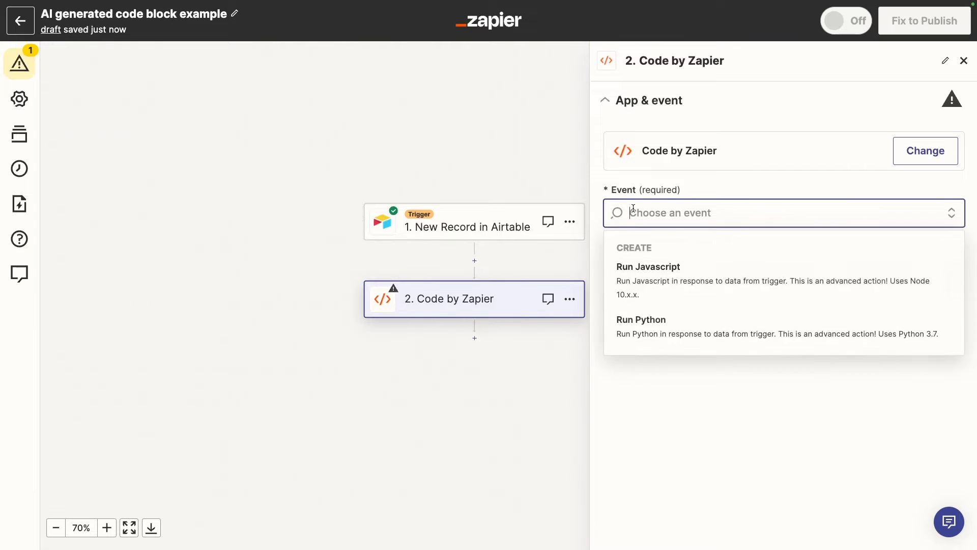
pyautogui.click(649, 329)
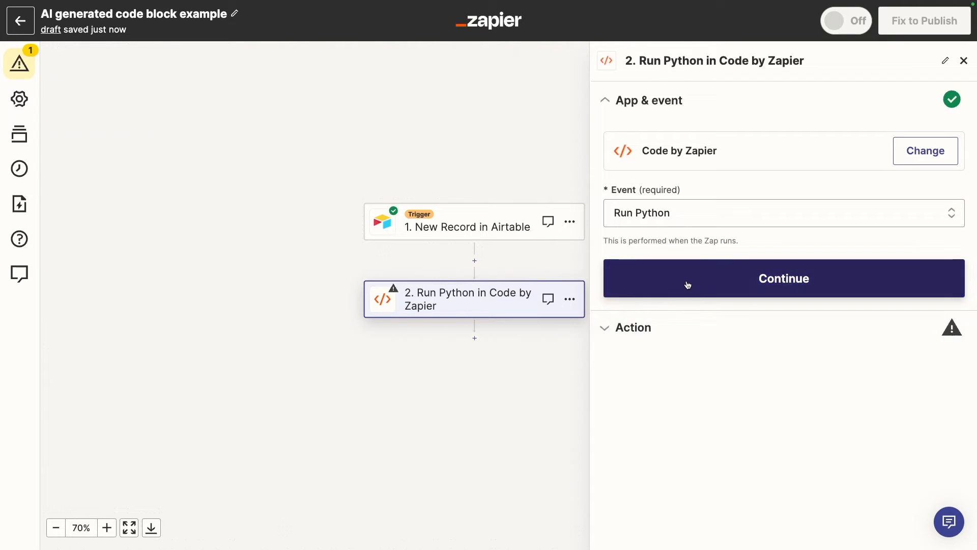
pyautogui.click(687, 285)
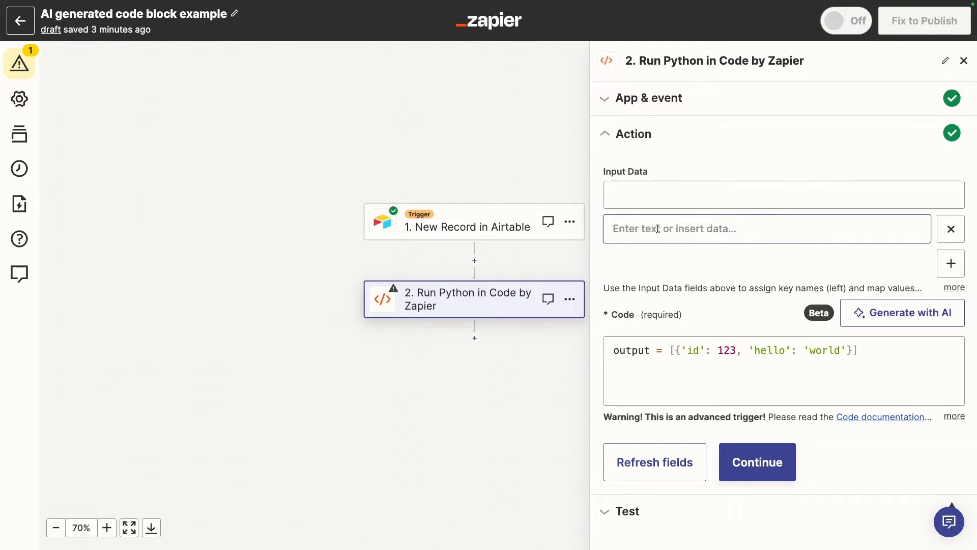
# Generate Python code with AI that extracts first and last names from the "Contacts" field, excludes URLs and symbols, and outputs last names first
pyautogui.click(715, 347)
pyautogui.tripleClick(716, 346)
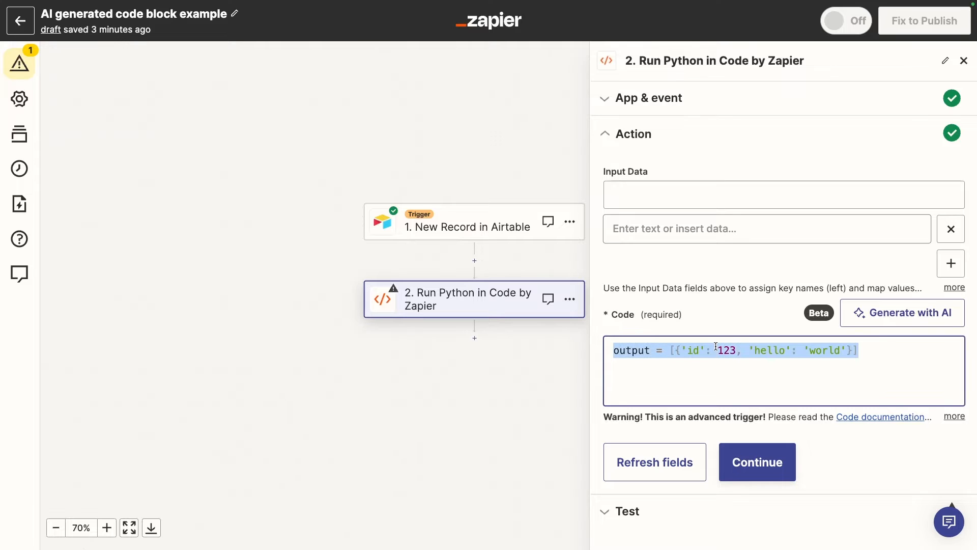
pyautogui.click(729, 357)
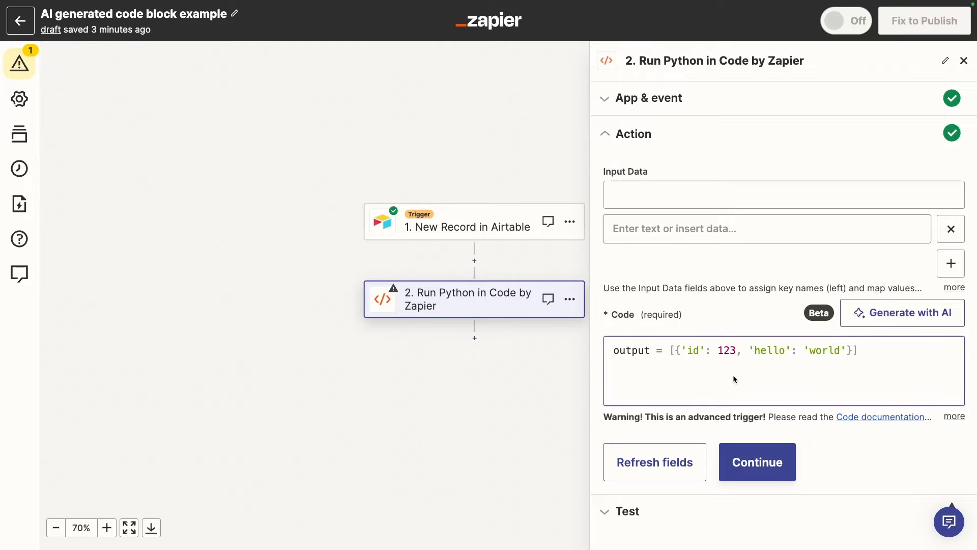
pyautogui.click(863, 323)
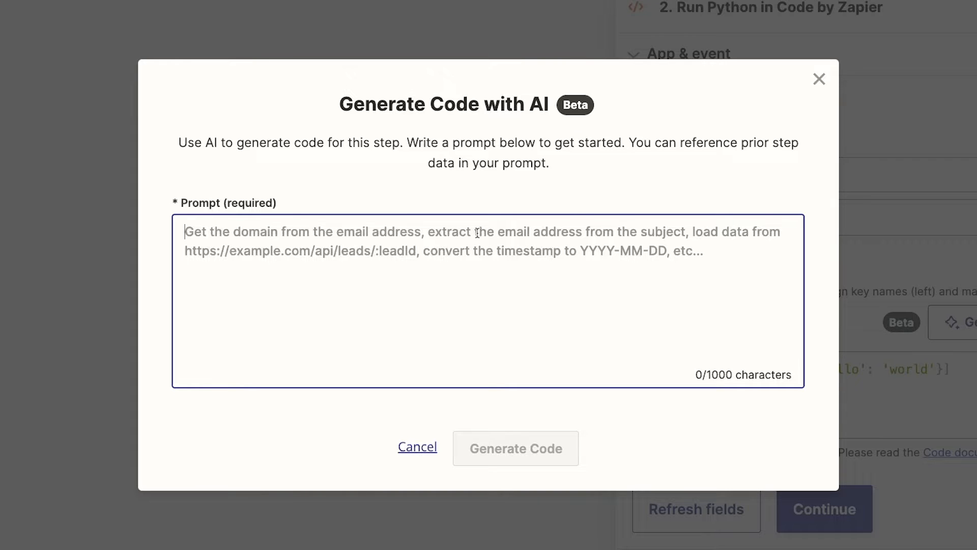
pyautogui.write('Extract any names found in the "Contacts" field.Each name should consist of a first name and a last name (e.g., "John Smith"). Exclude any URLs or other symbols. Output the names retrieved with the last name first (e.g., "Smith, John").')
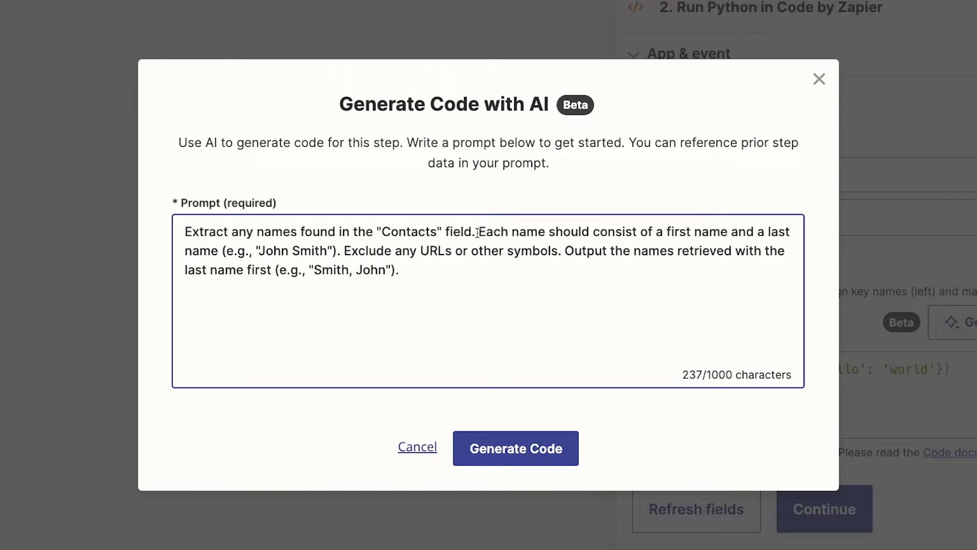
pyautogui.click(529, 456)
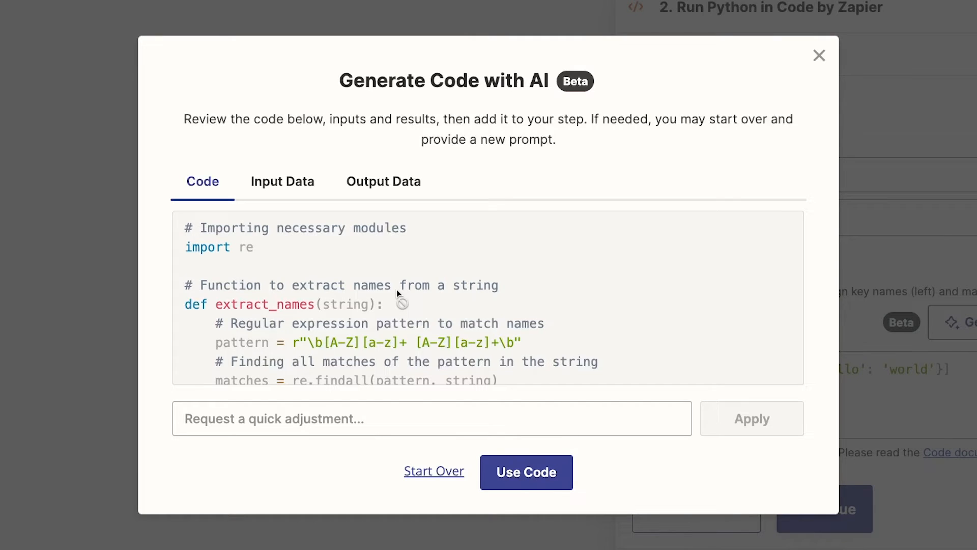
# Review the generated Python code from start to end and check the input data mapped for it
pyautogui.scroll(-5, 396, 289)
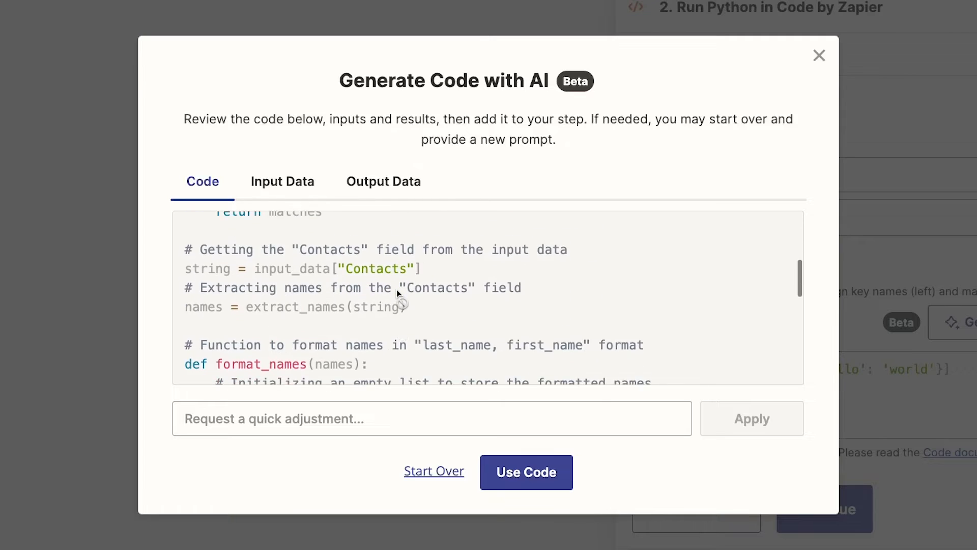
pyautogui.scroll(-5, 396, 289)
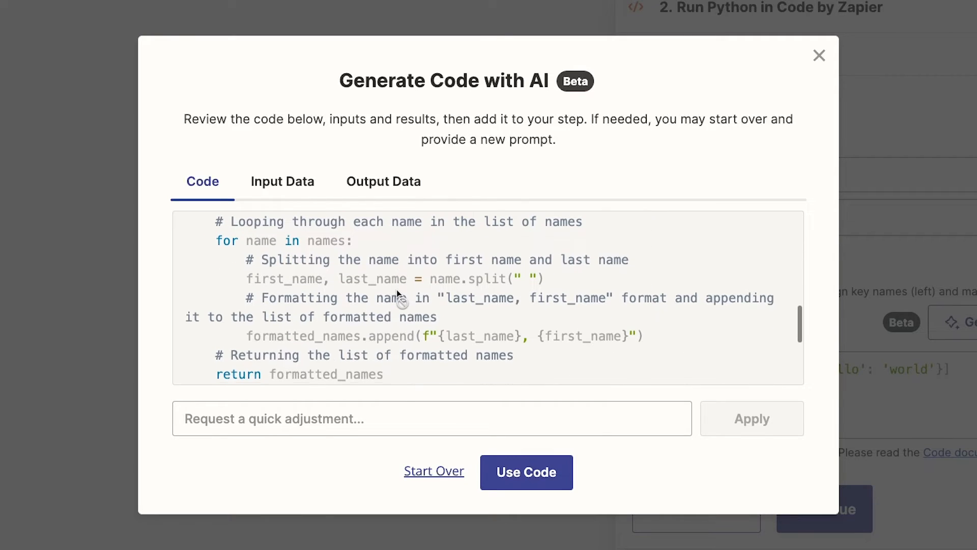
pyautogui.scroll(10, 397, 293)
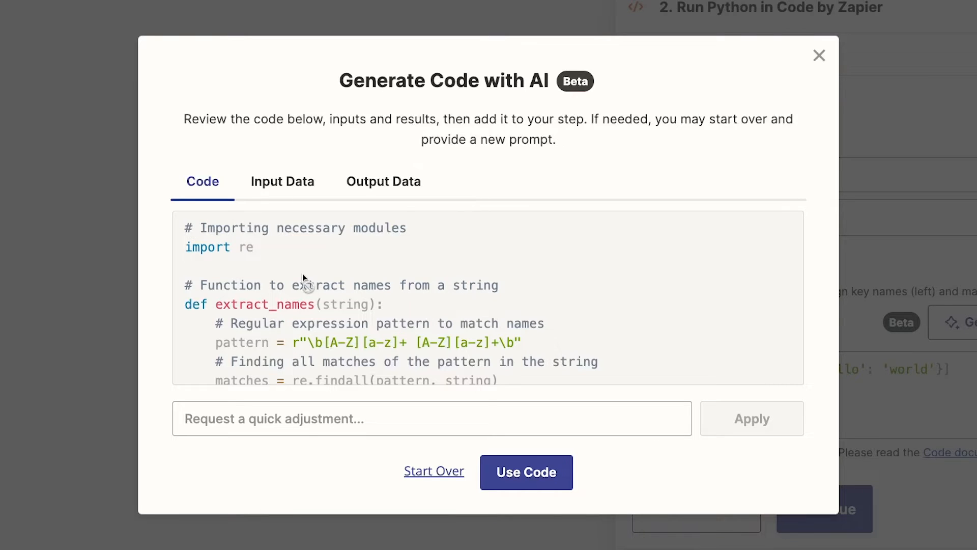
pyautogui.scroll(-4, 309, 293)
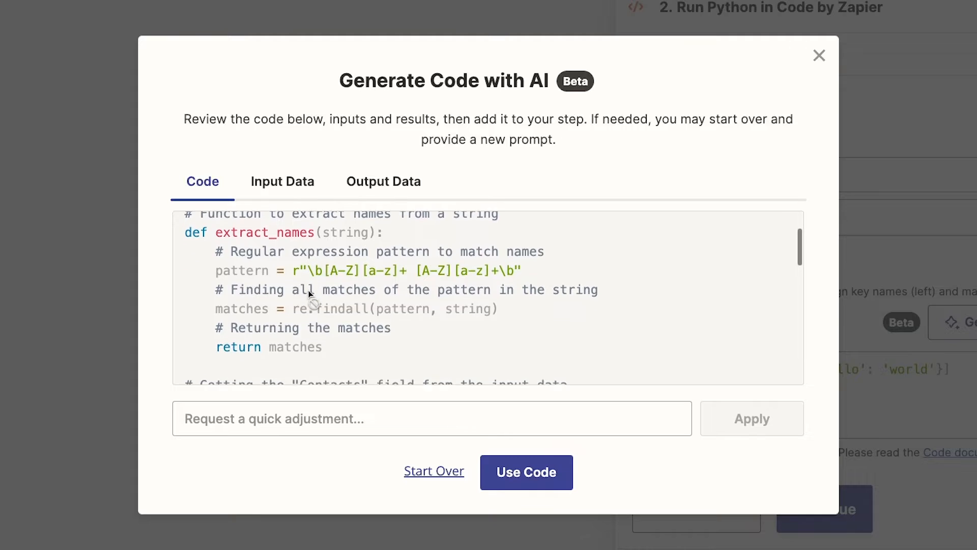
pyautogui.scroll(-1, 309, 294)
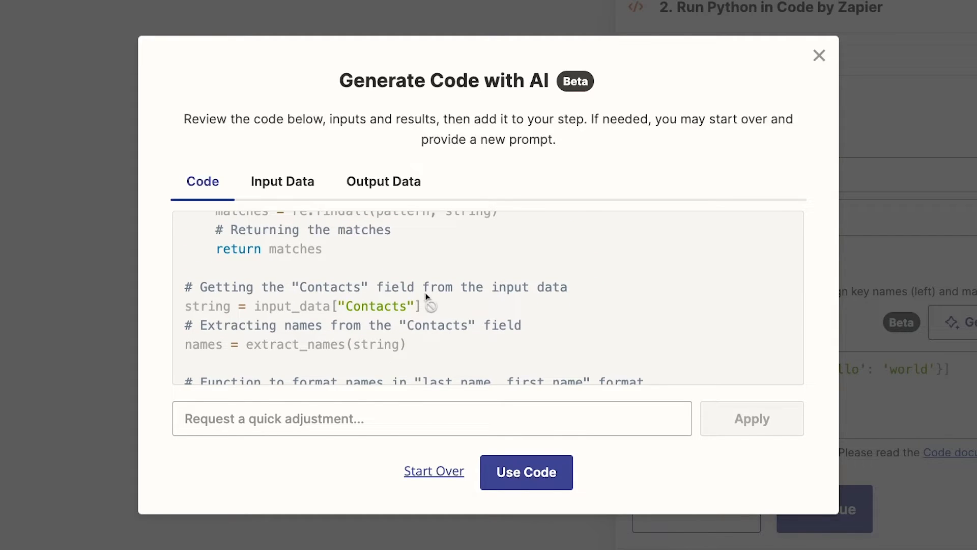
pyautogui.scroll(-5, 375, 286)
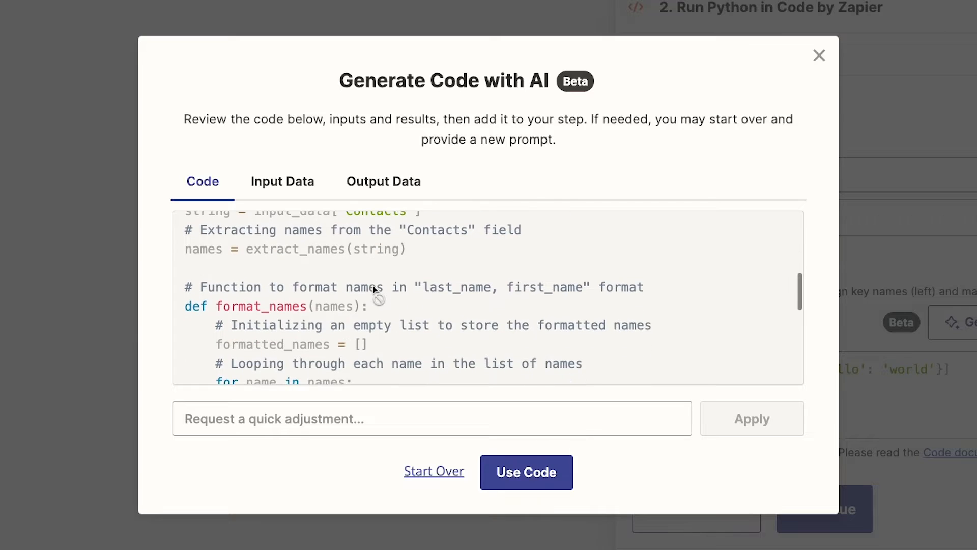
pyautogui.scroll(-5, 373, 285)
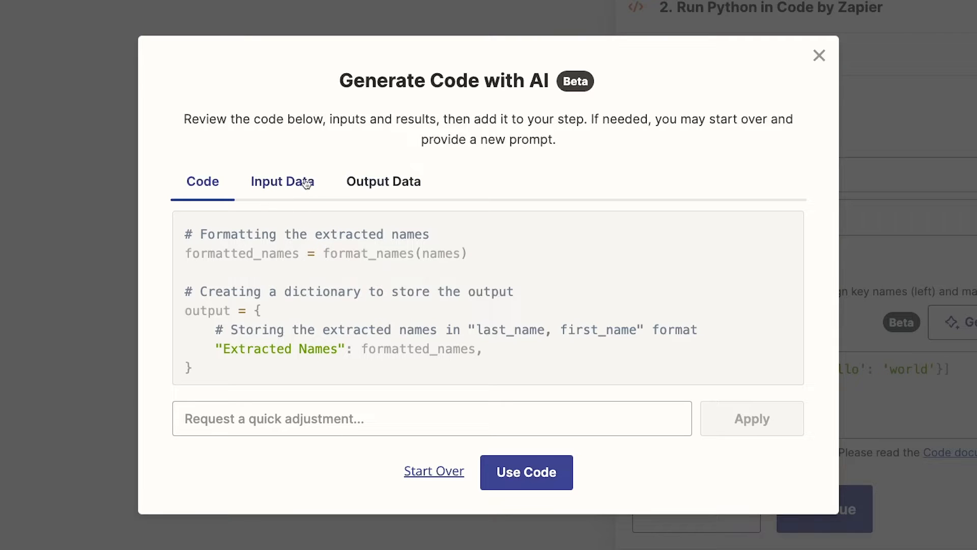
pyautogui.click(278, 180)
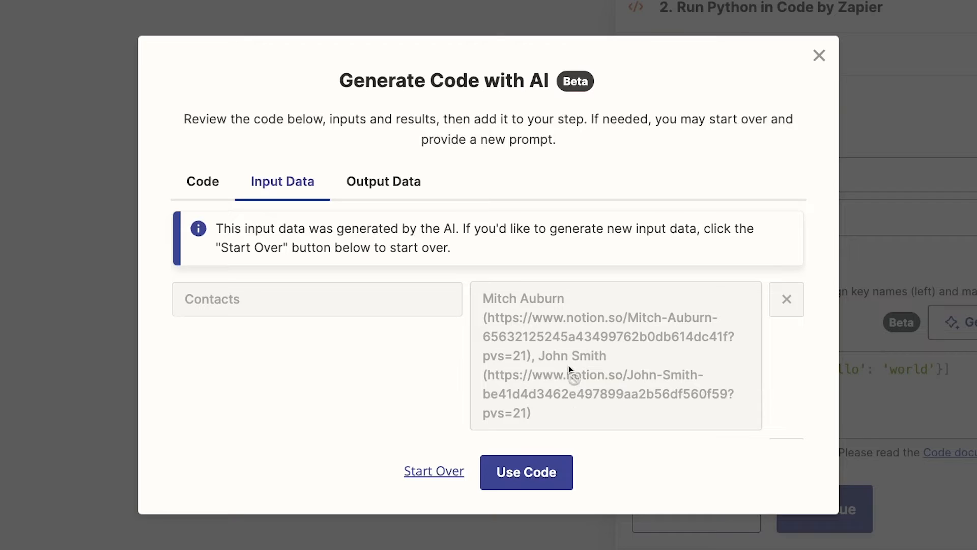
# Run the generated code to check its output data, and insert the code into the Run Python step
pyautogui.click(375, 188)
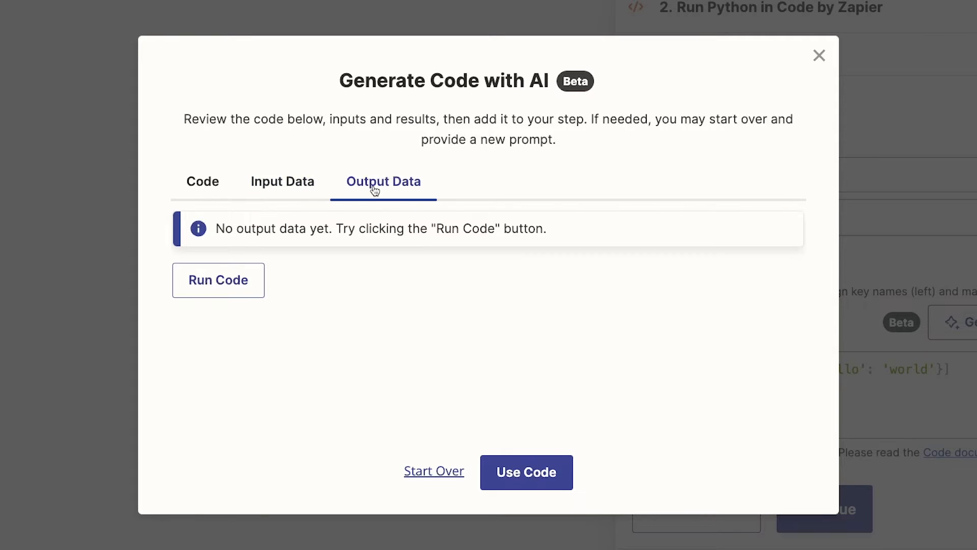
pyautogui.click(223, 292)
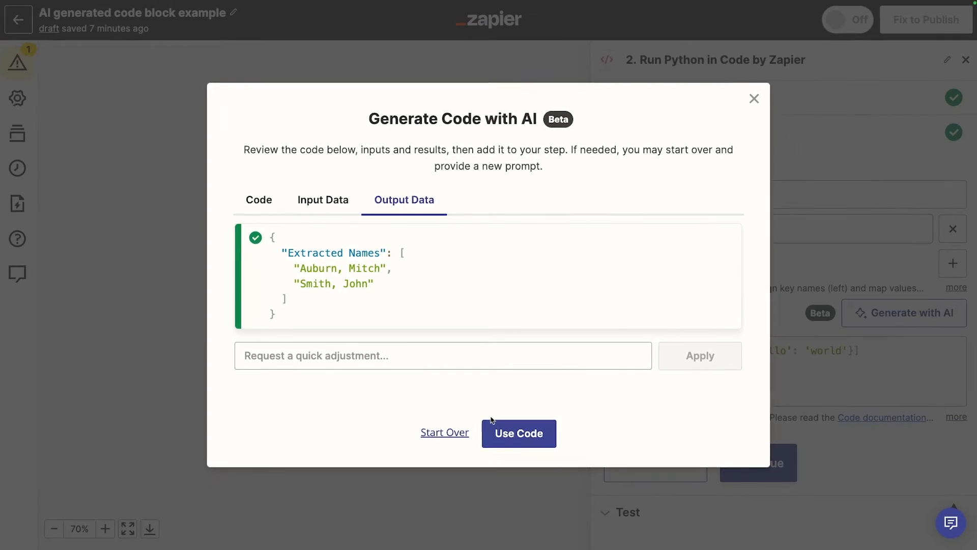
pyautogui.click(519, 432)
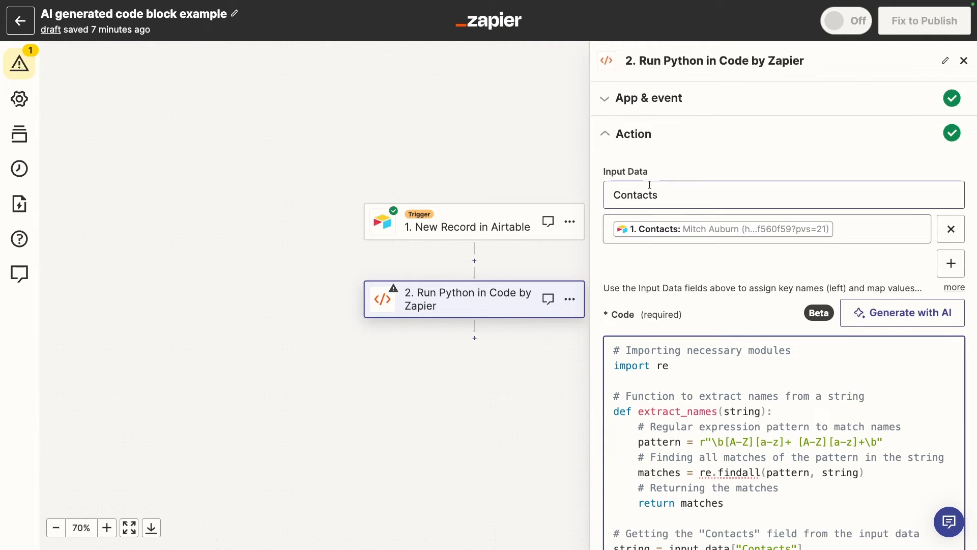
# Check the mapped Contacts input and the inserted code in the Run Python step, and run a test of the step
pyautogui.click(626, 197)
pyautogui.click(638, 233)
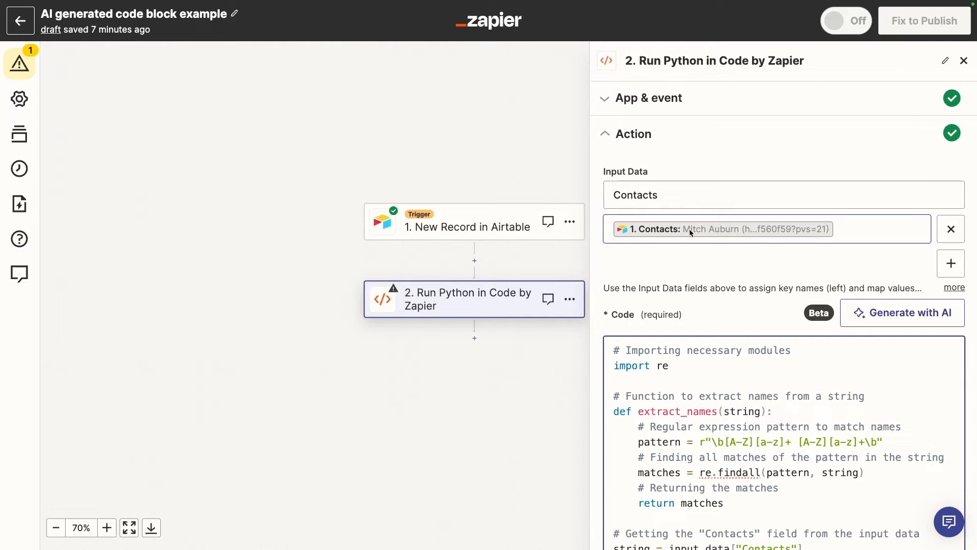
pyautogui.scroll(-3, 739, 397)
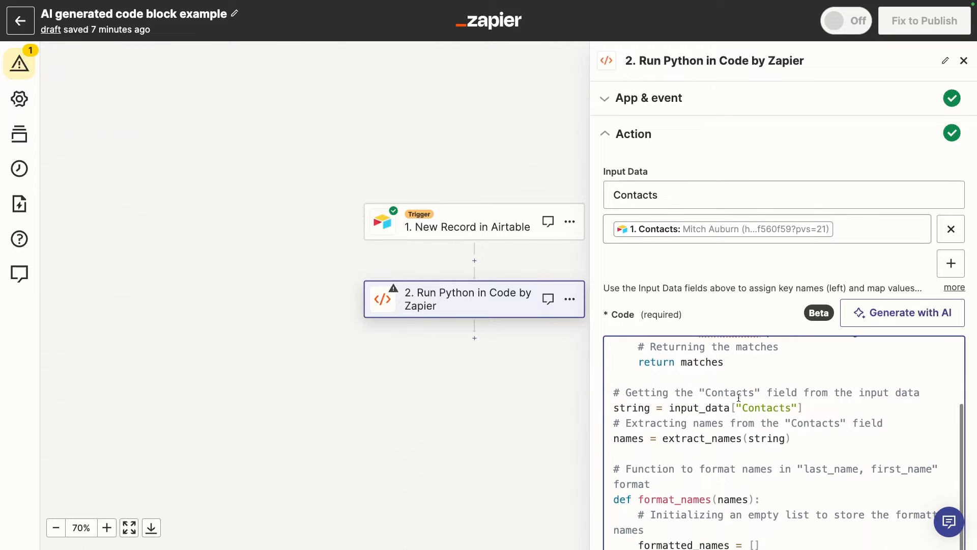
pyautogui.scroll(-5, 739, 397)
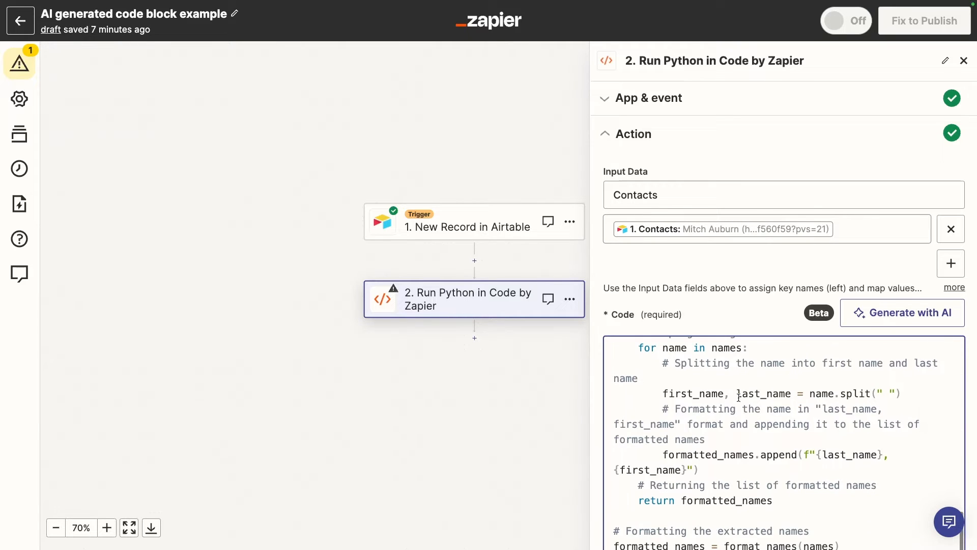
pyautogui.scroll(-5, 739, 397)
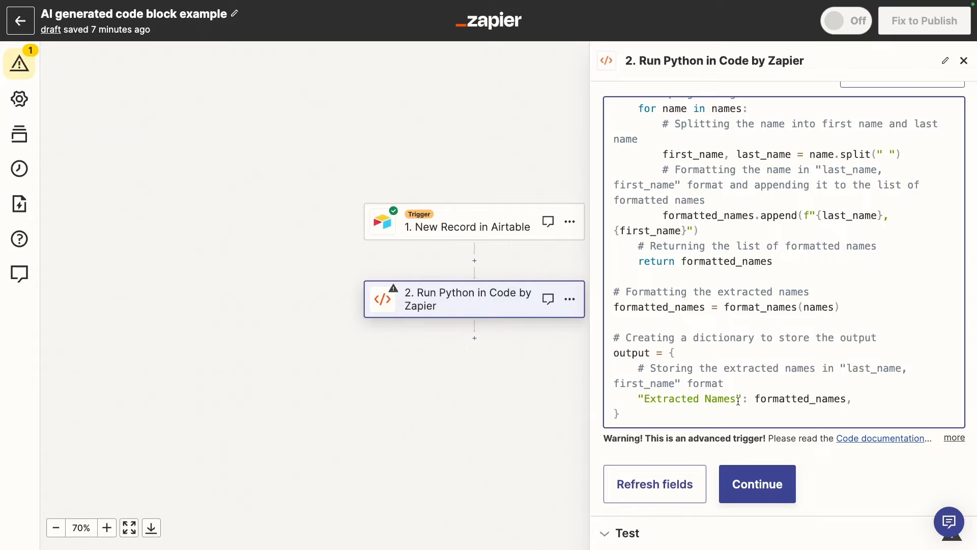
pyautogui.click(753, 494)
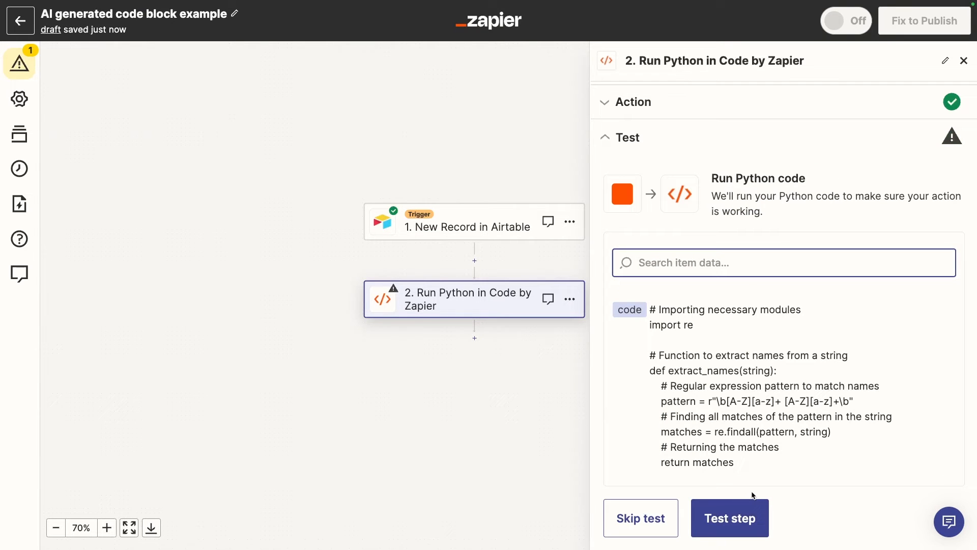
pyautogui.click(730, 515)
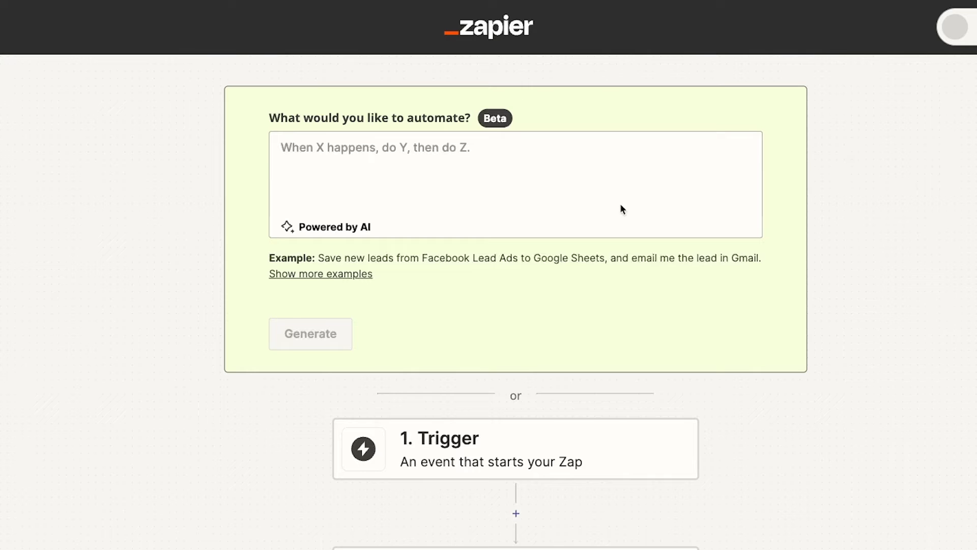
# Generate and open an AI-drafted Zap that sends Gmail alerts to Slack's tutorials channel with each email's subject, sender, date and time received
pyautogui.click(552, 162)
pyautogui.hotkey('ctrl', 'v')
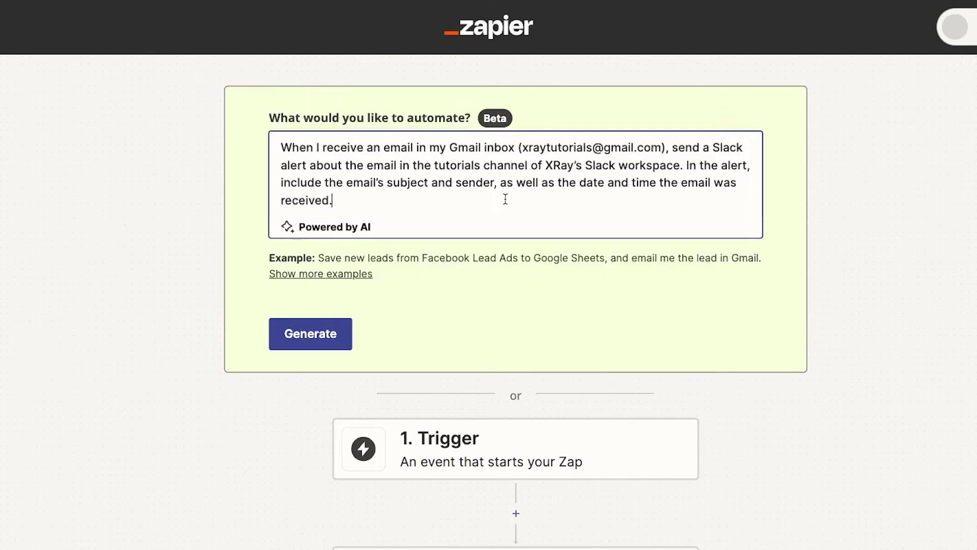
pyautogui.click(301, 334)
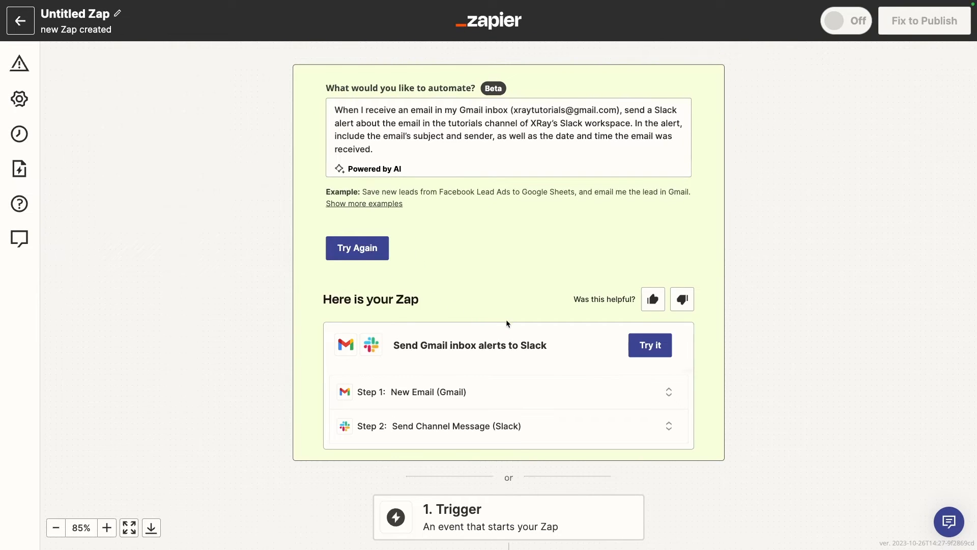
pyautogui.click(655, 356)
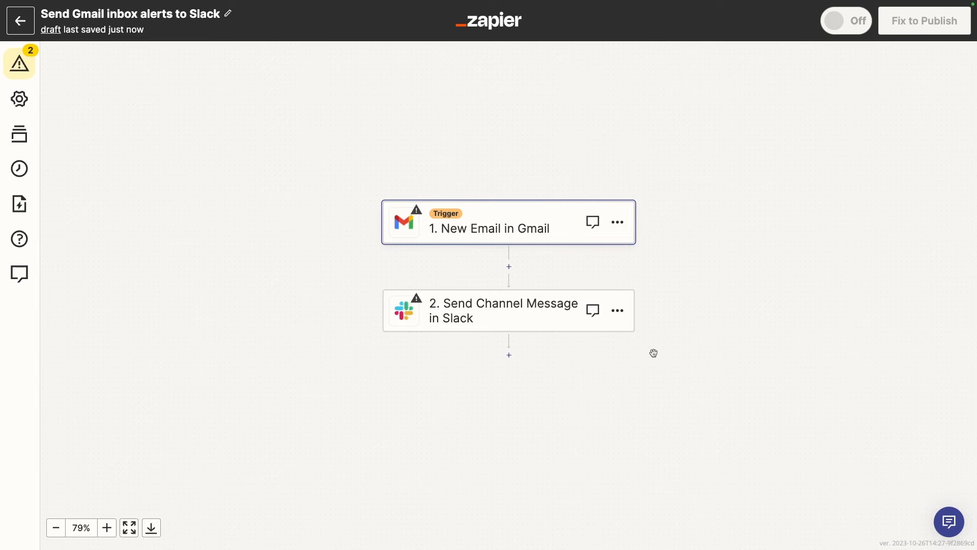
# Check the New Email trigger's app and event, select the tutorials Gmail account for it, and continue to the trigger settings
pyautogui.click(484, 241)
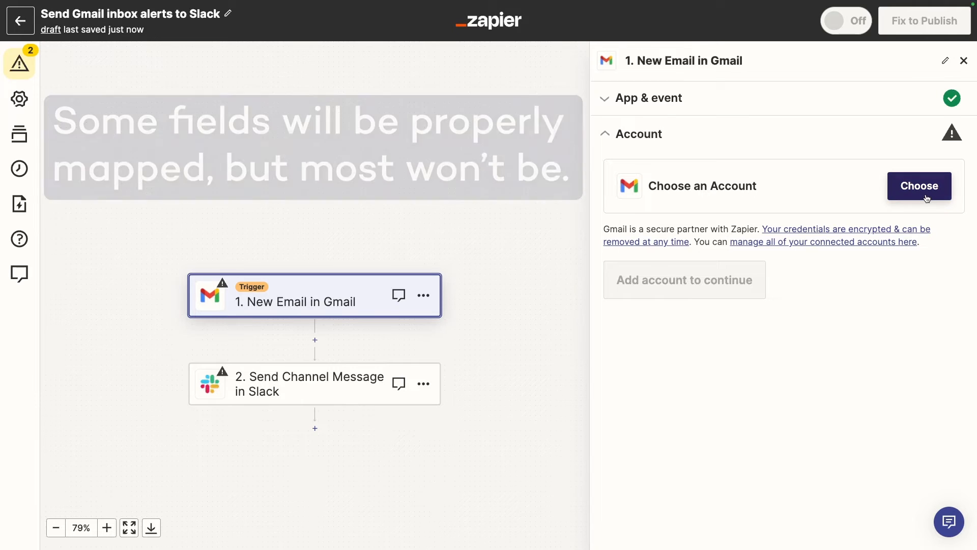
pyautogui.click(701, 99)
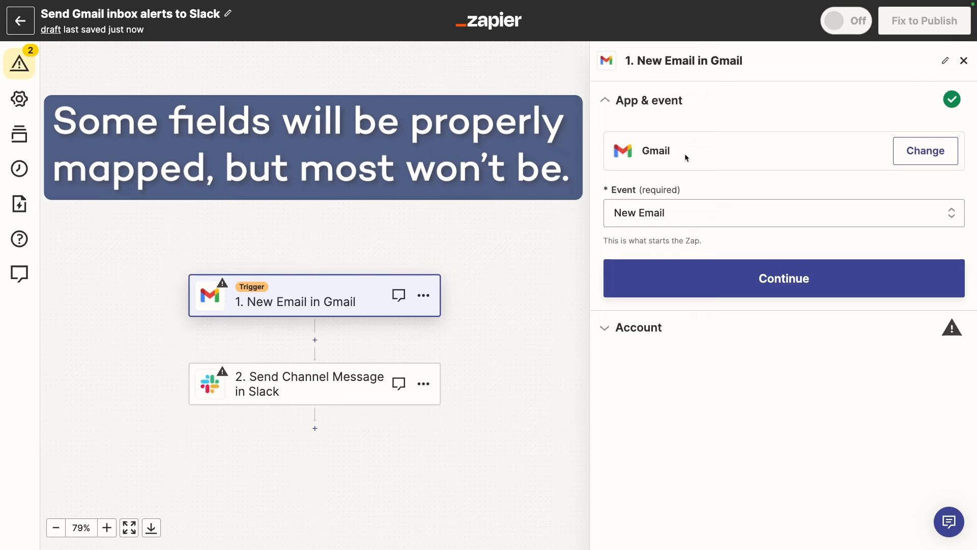
pyautogui.click(658, 283)
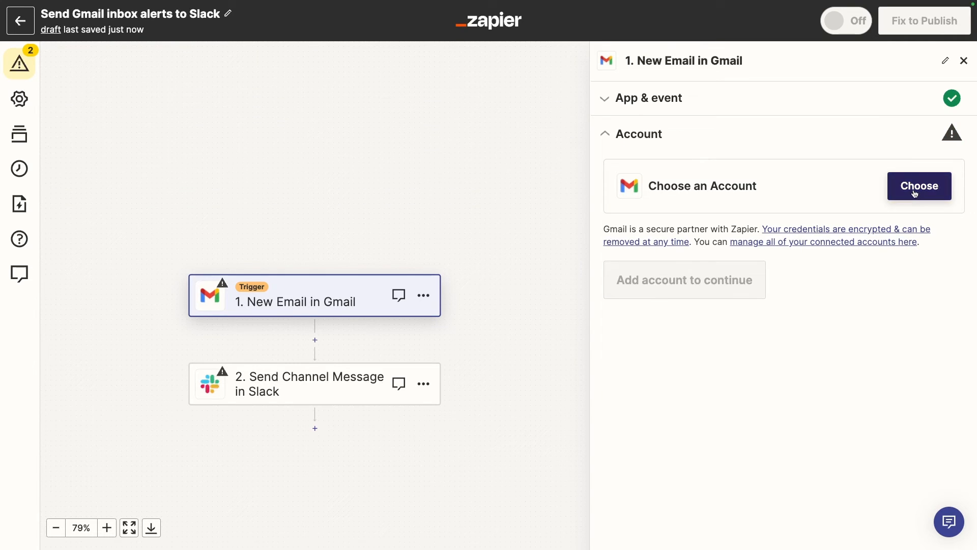
pyautogui.click(915, 192)
pyautogui.write('tutori')
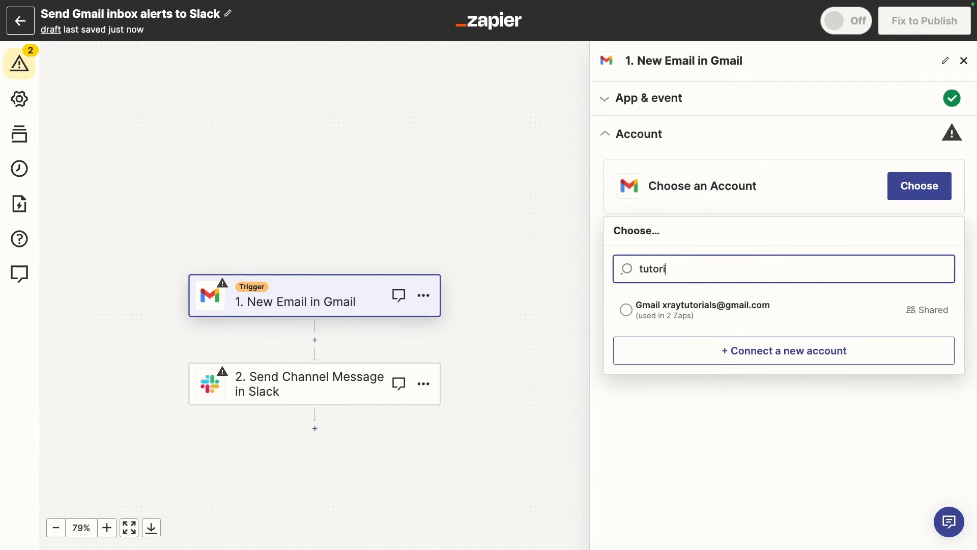
pyautogui.click(718, 303)
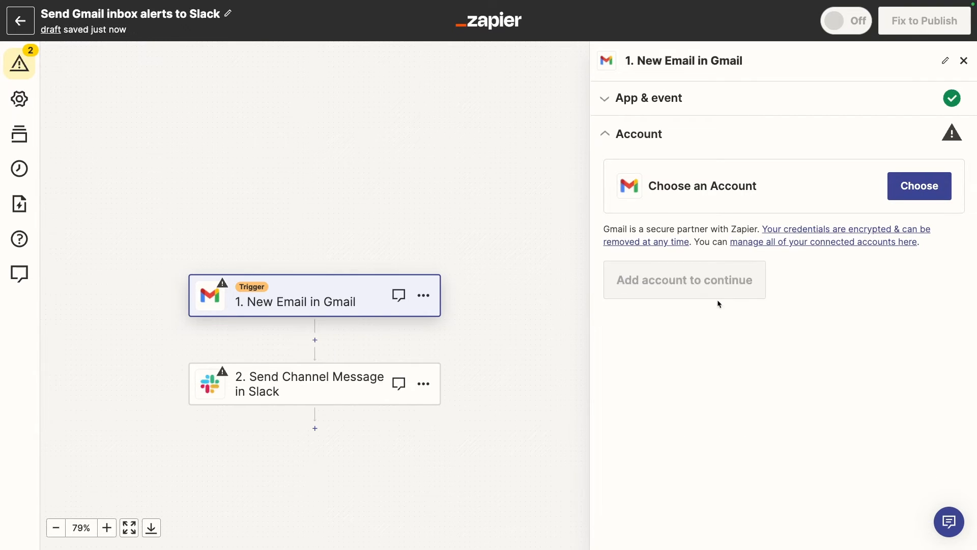
pyautogui.click(677, 301)
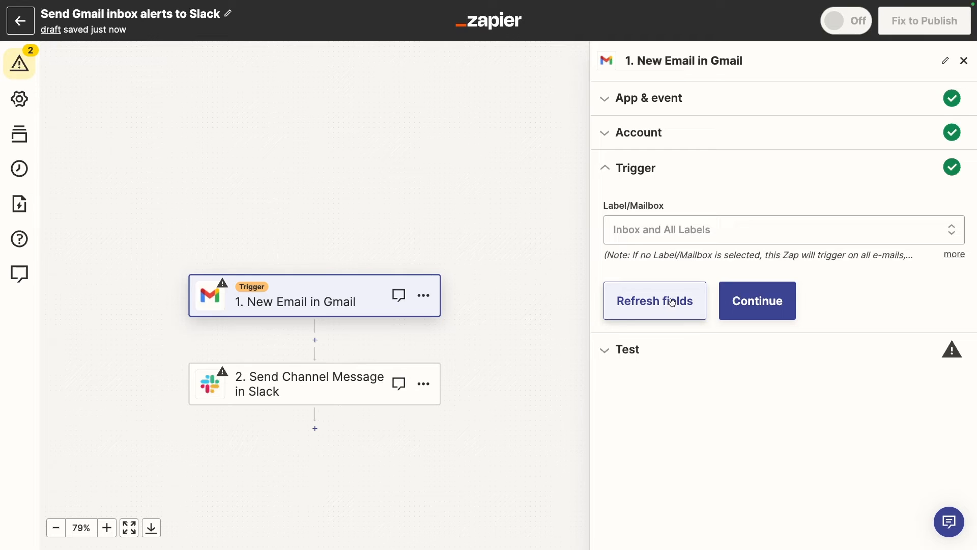
# Keep the trigger's label on Inbox and All Labels, test the Gmail trigger, and continue with Email C as the test record
pyautogui.click(751, 301)
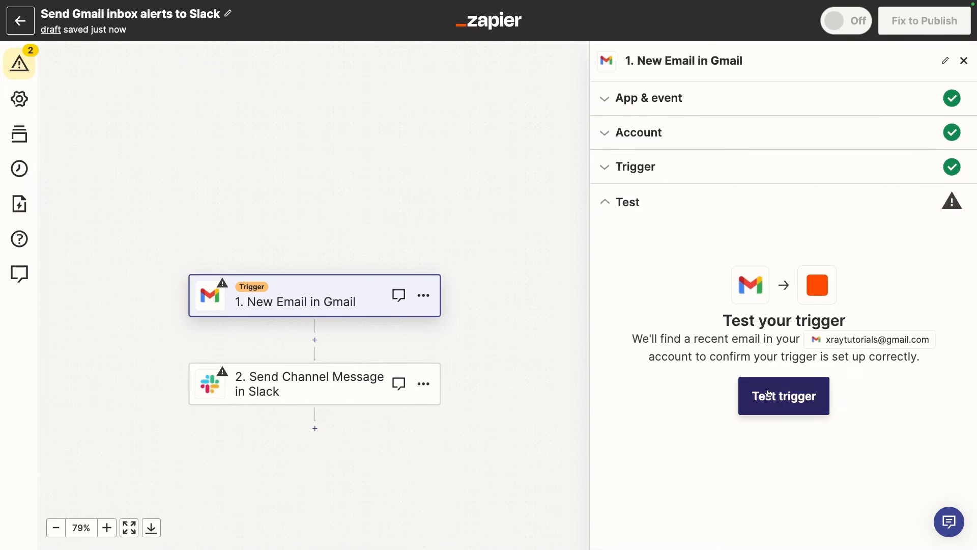
pyautogui.click(769, 395)
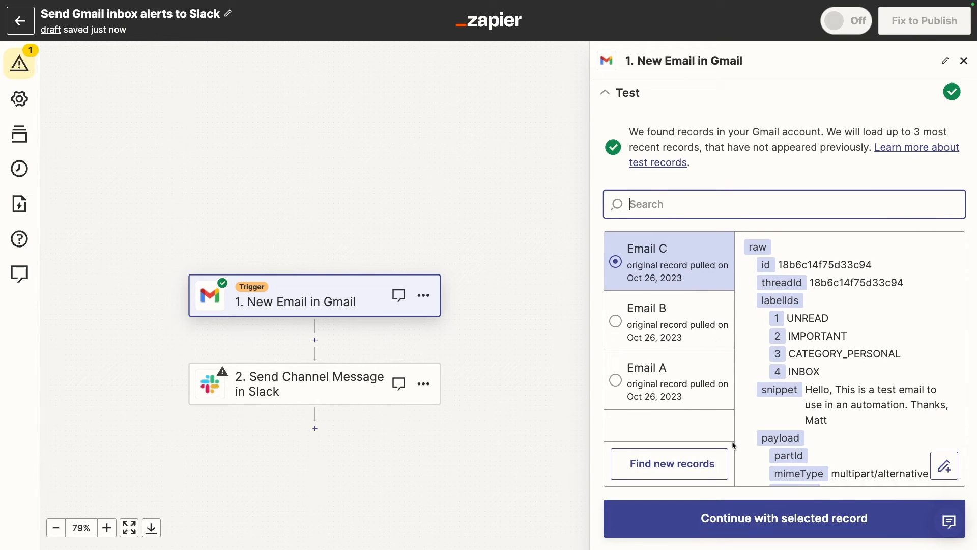
pyautogui.click(715, 529)
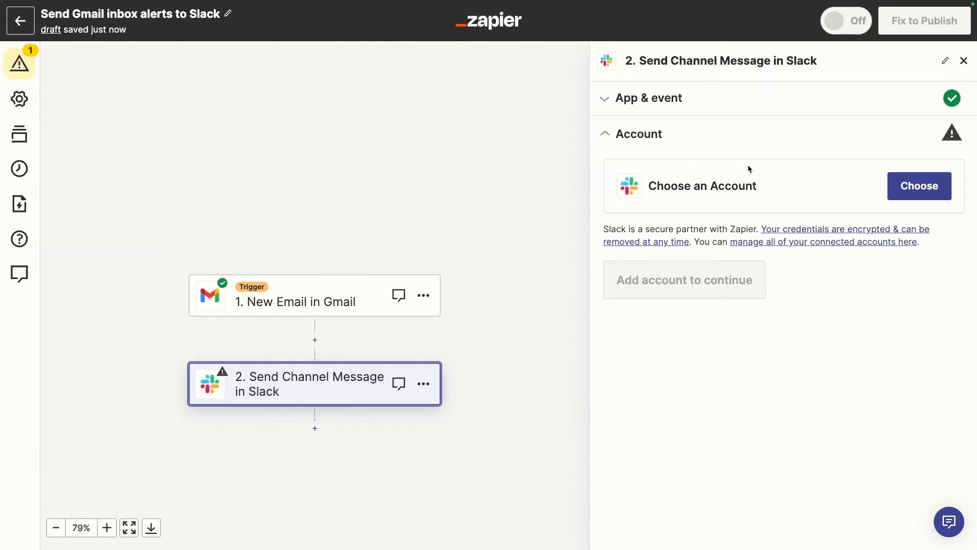
pyautogui.click(640, 98)
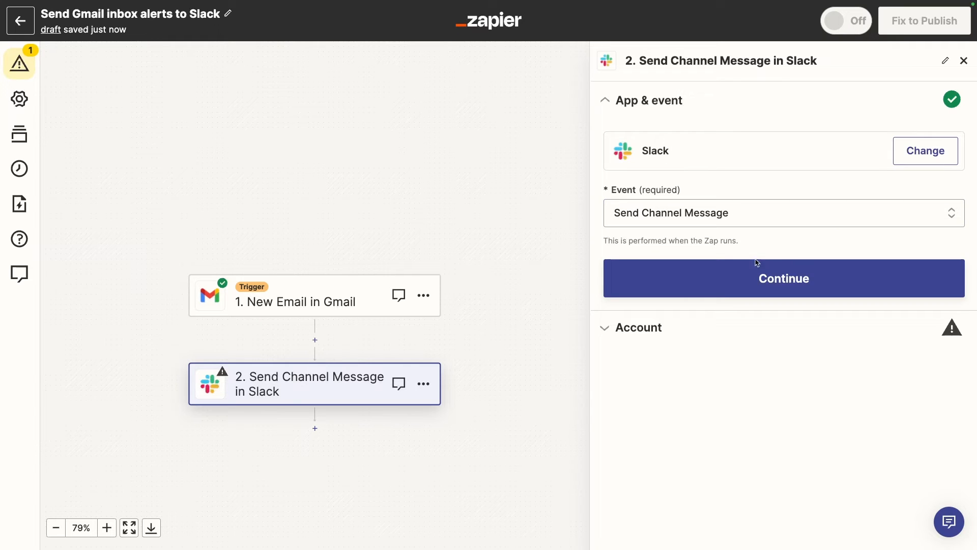
pyautogui.click(755, 274)
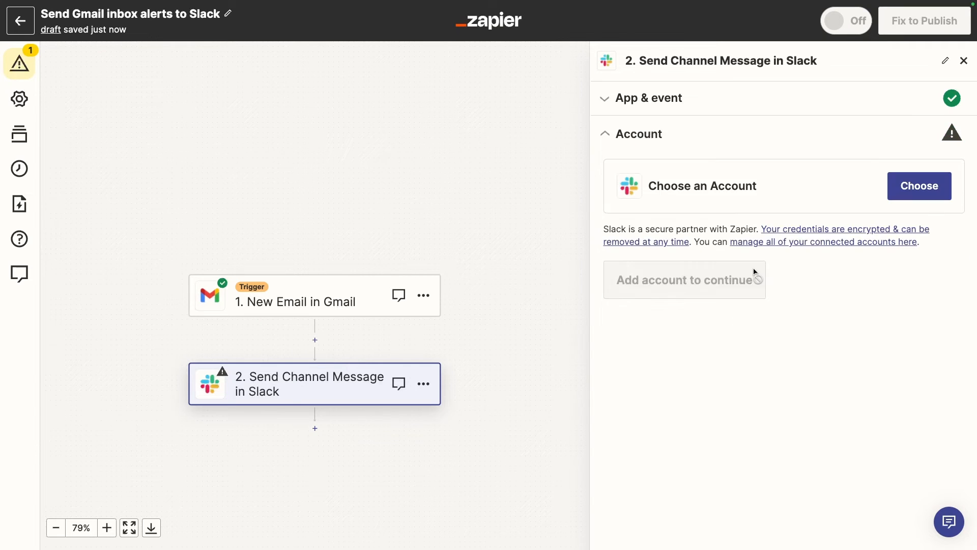
pyautogui.click(905, 198)
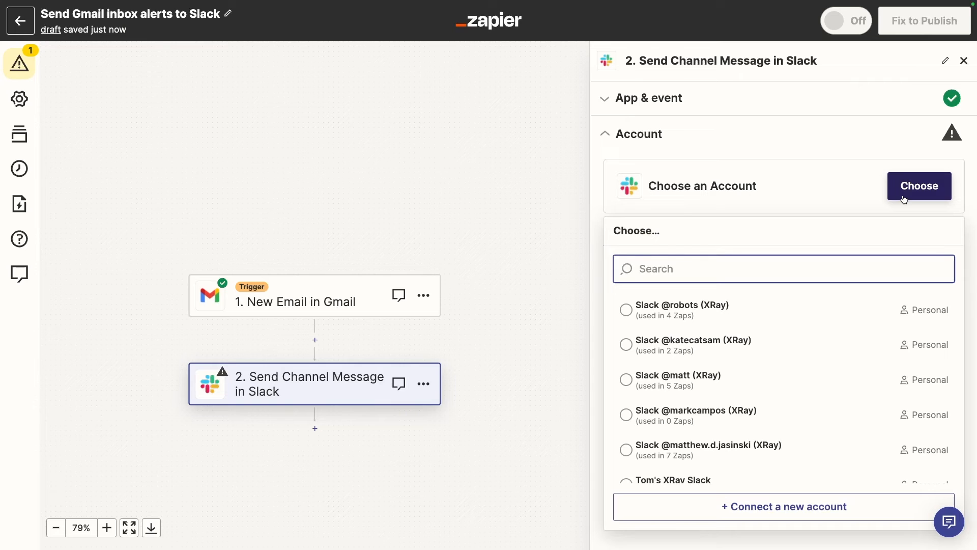
pyautogui.write('robots')
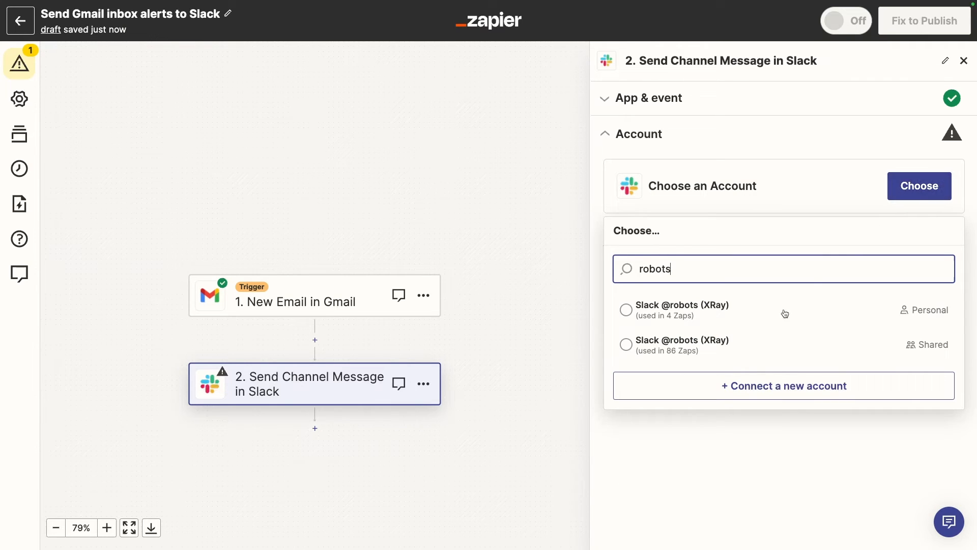
pyautogui.click(761, 346)
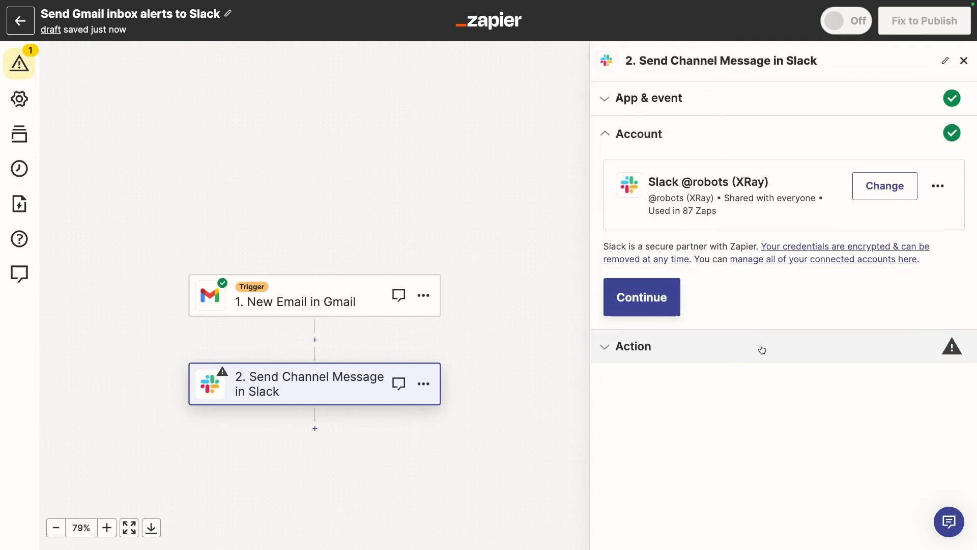
pyautogui.click(666, 300)
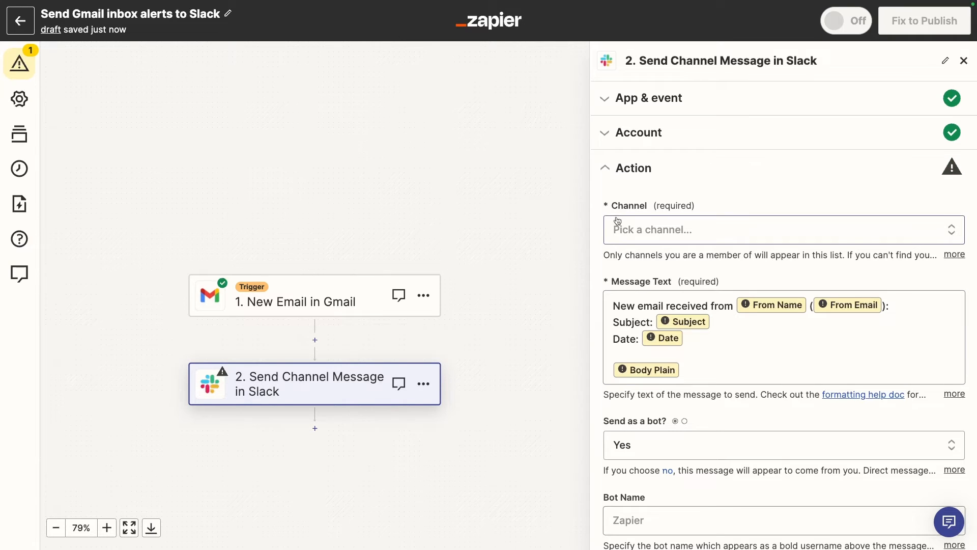
# Set the Slack message's destination channel to tutorials
pyautogui.click(634, 227)
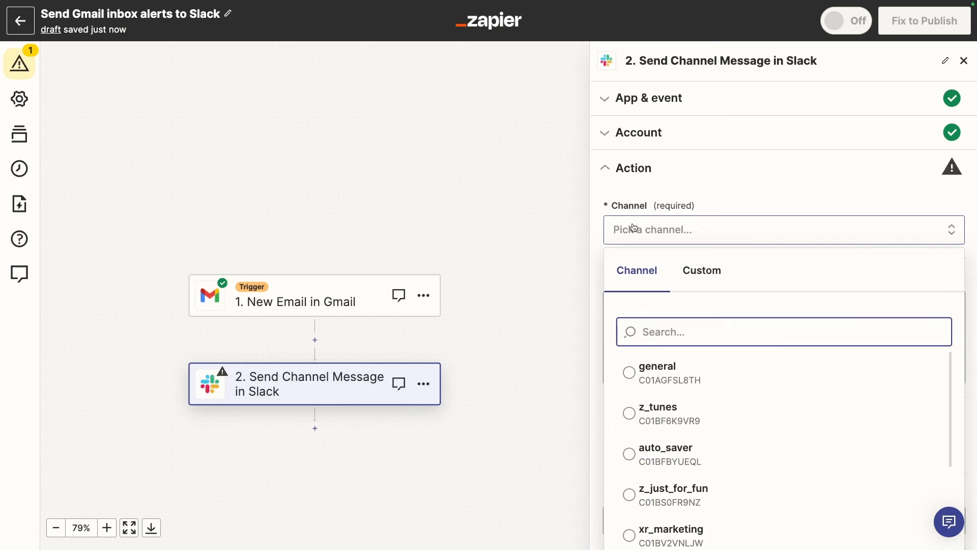
pyautogui.write('tuto')
pyautogui.press('Return')
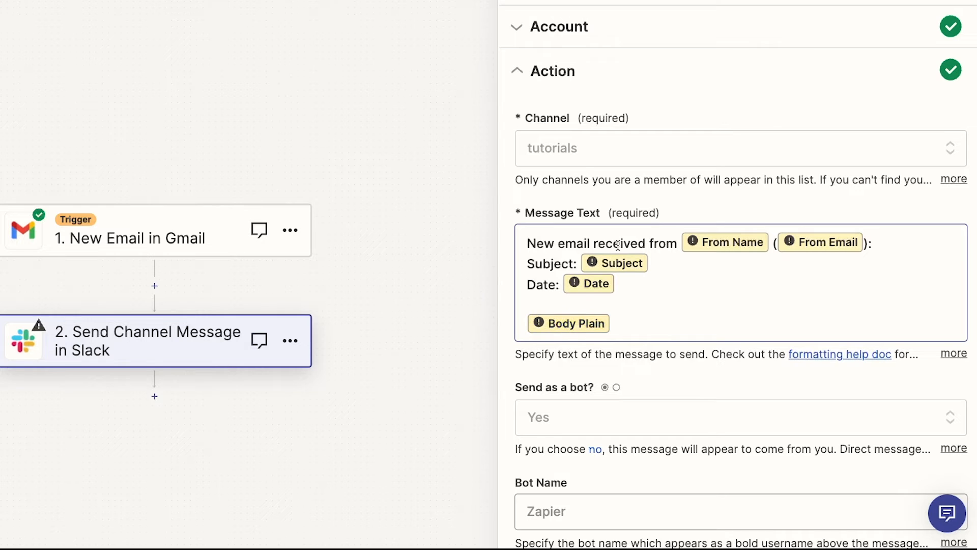
# Replace the unmapped From Name, From Email, Subject, Date and Body Plain placeholders in the message text with the matching New Email in Gmail fields
pyautogui.click(726, 249)
pyautogui.scroll(-2, 726, 249)
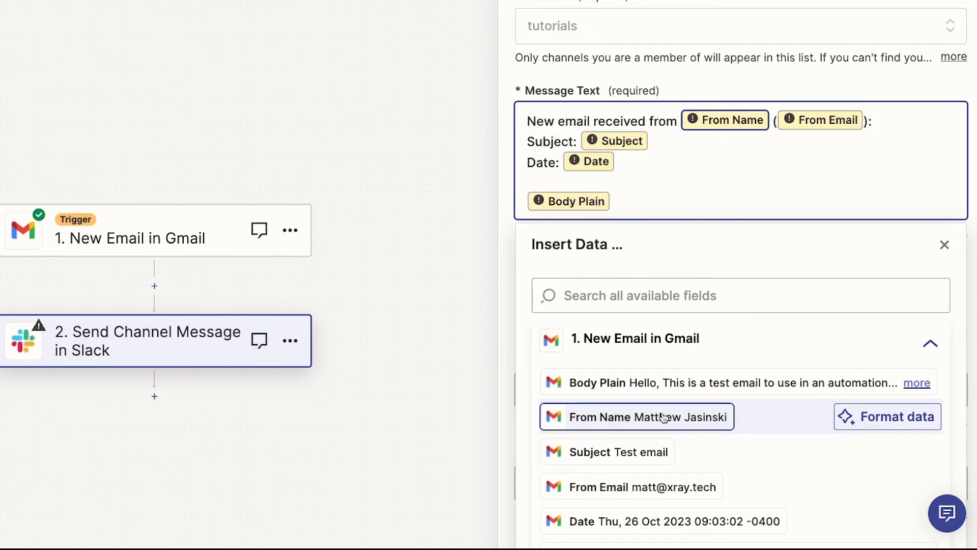
pyautogui.click(664, 418)
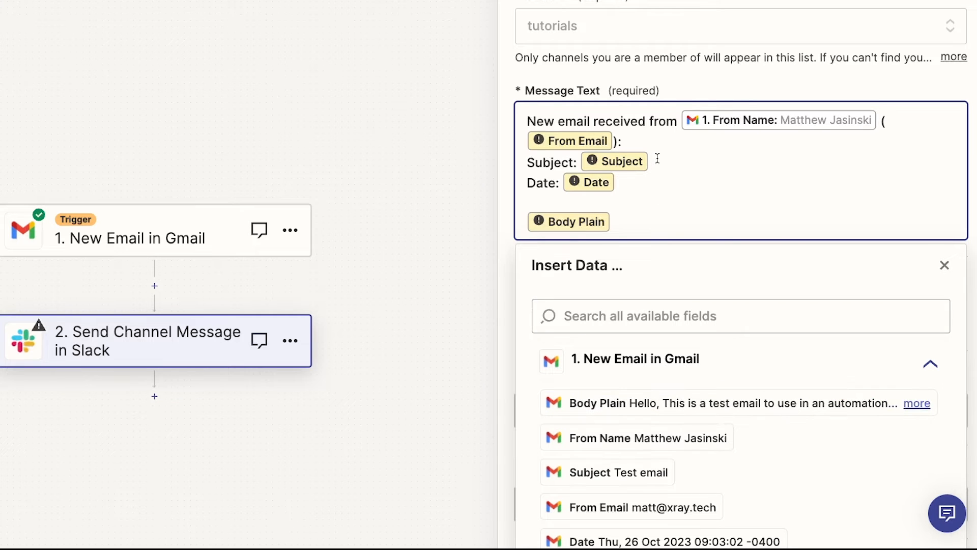
pyautogui.click(571, 143)
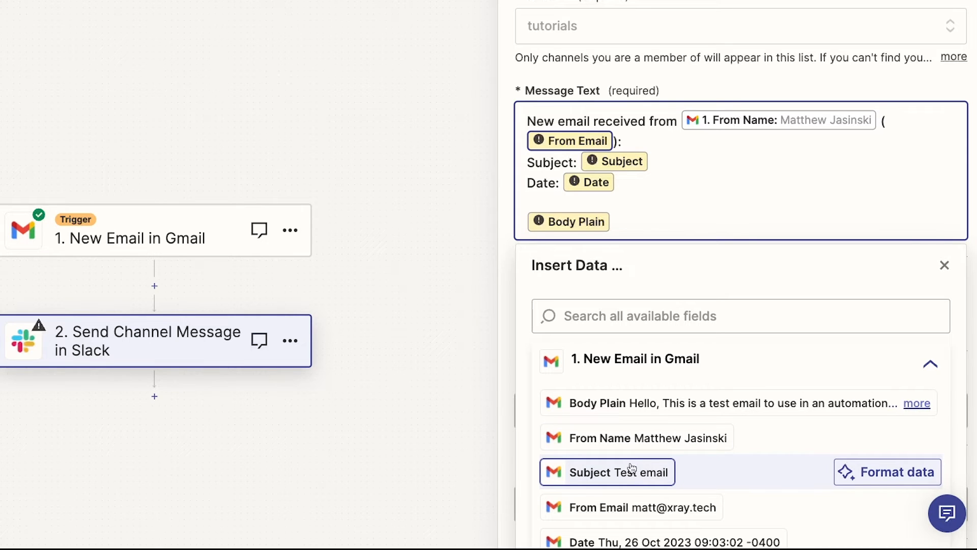
pyautogui.click(651, 504)
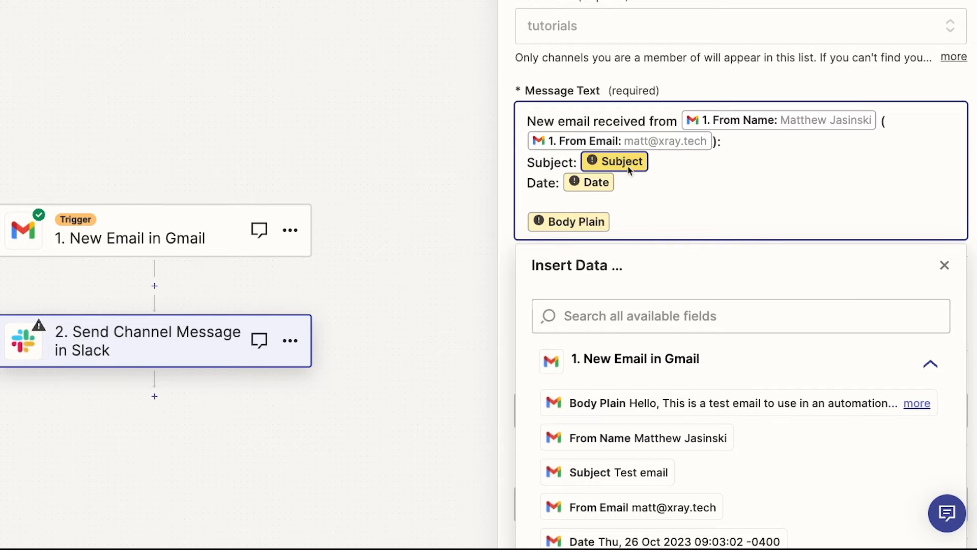
pyautogui.click(633, 469)
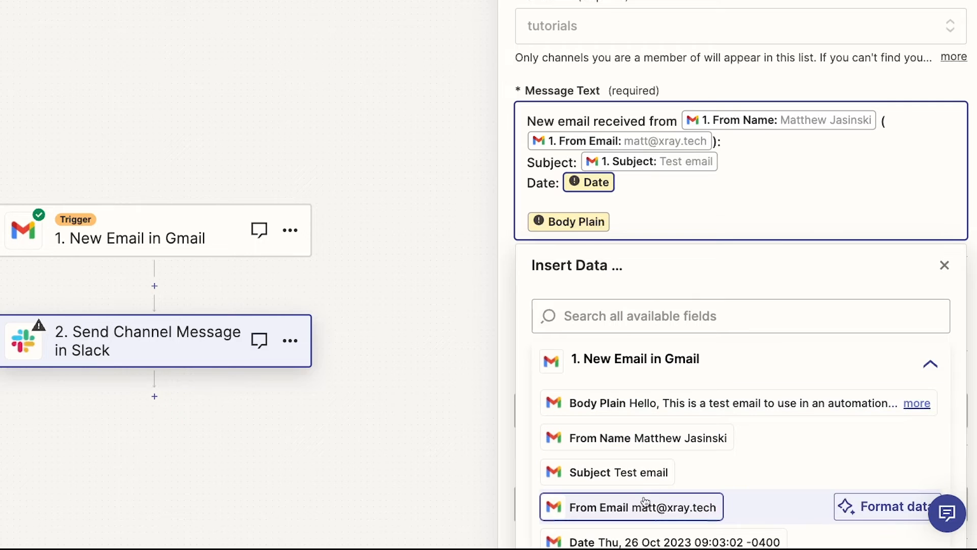
pyautogui.click(660, 538)
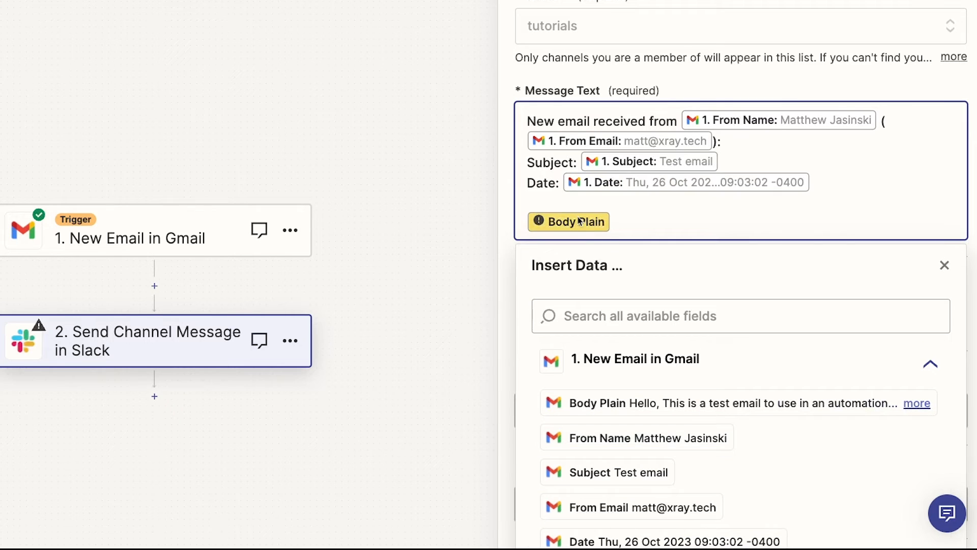
pyautogui.click(660, 410)
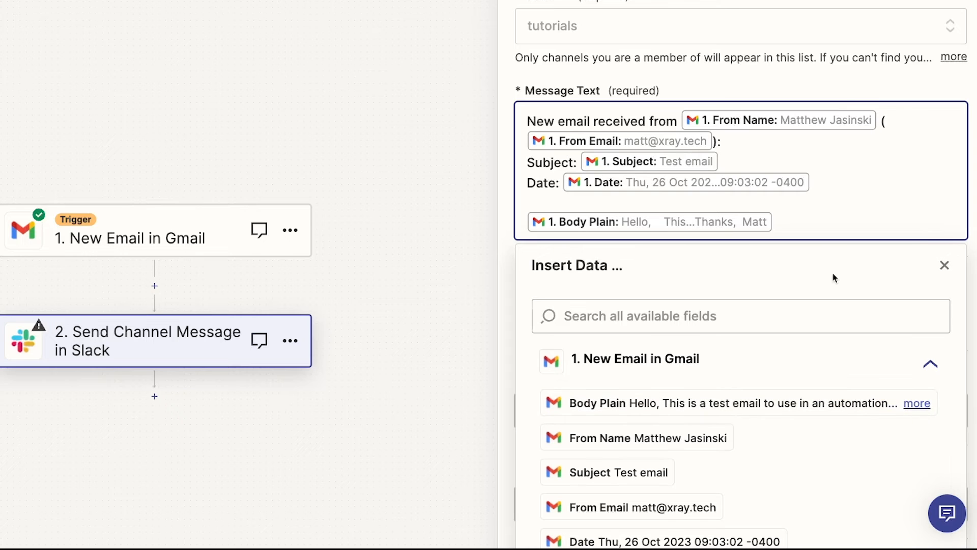
pyautogui.click(945, 266)
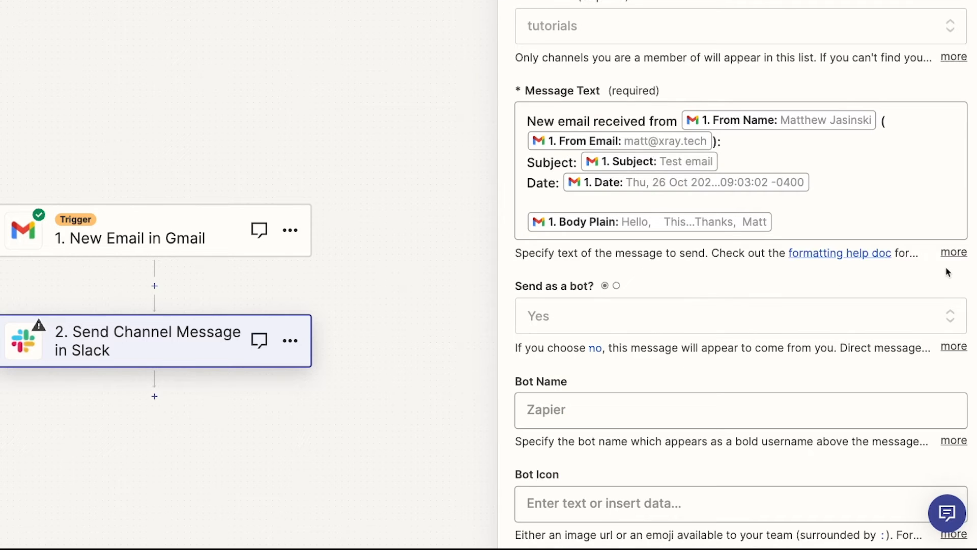